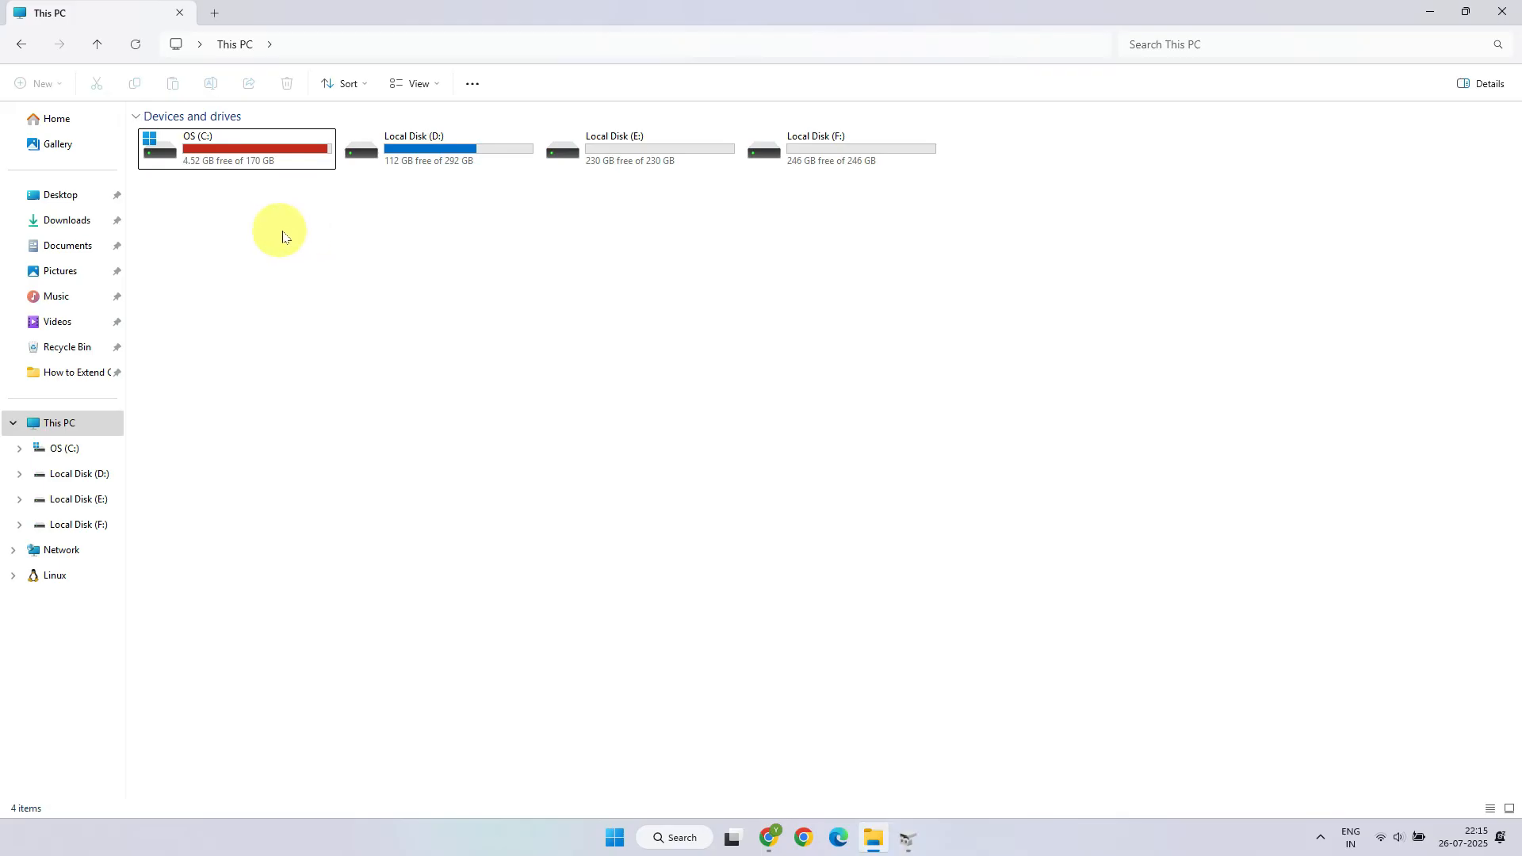
Step: Open Disk Management and inspect the options available for the OS (C:) partition
left_click(914, 846)
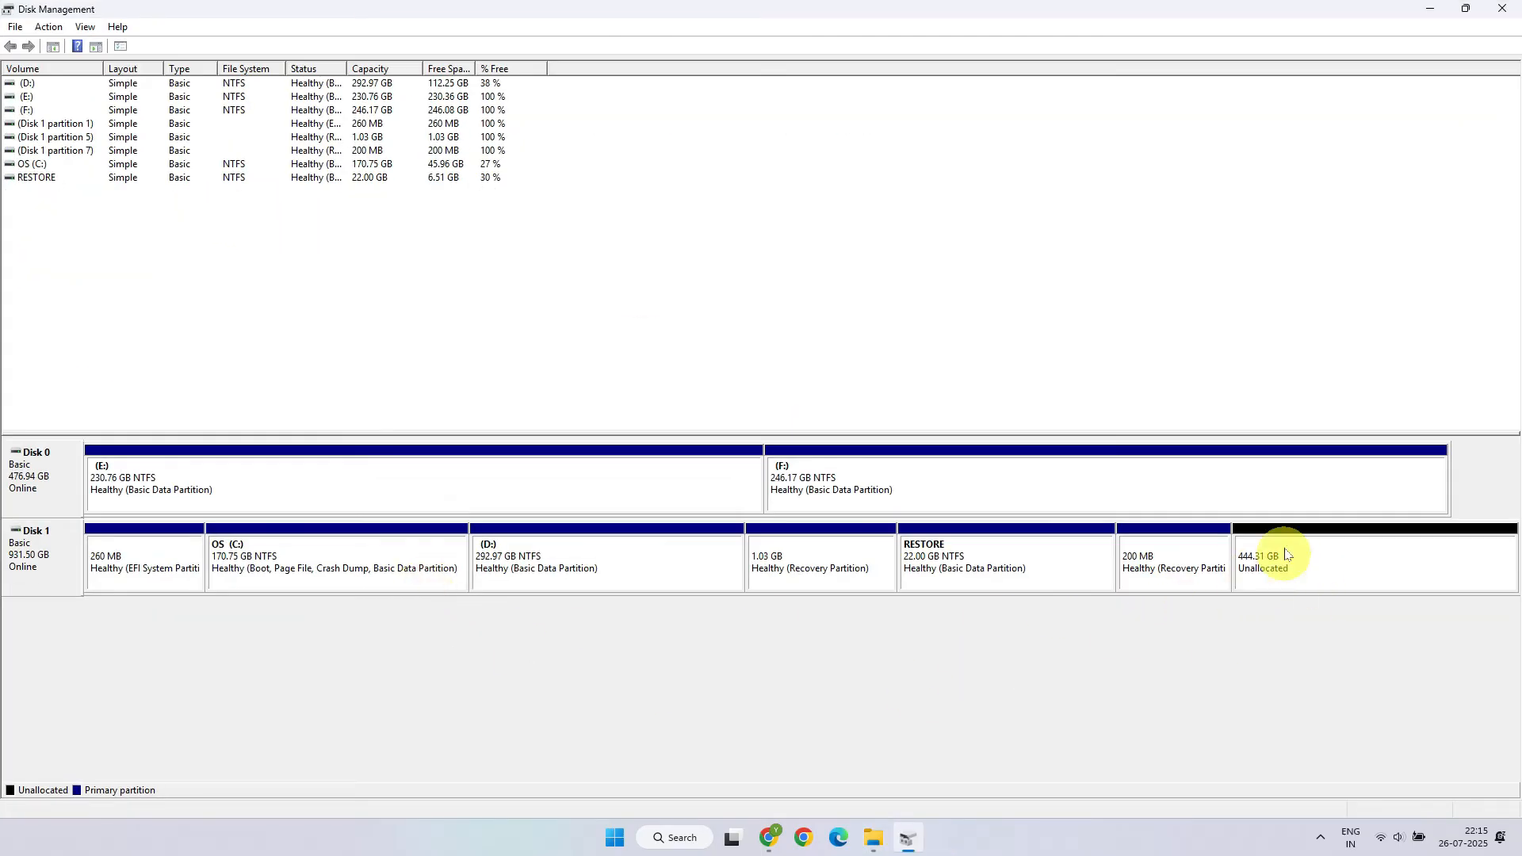
right_click(366, 565)
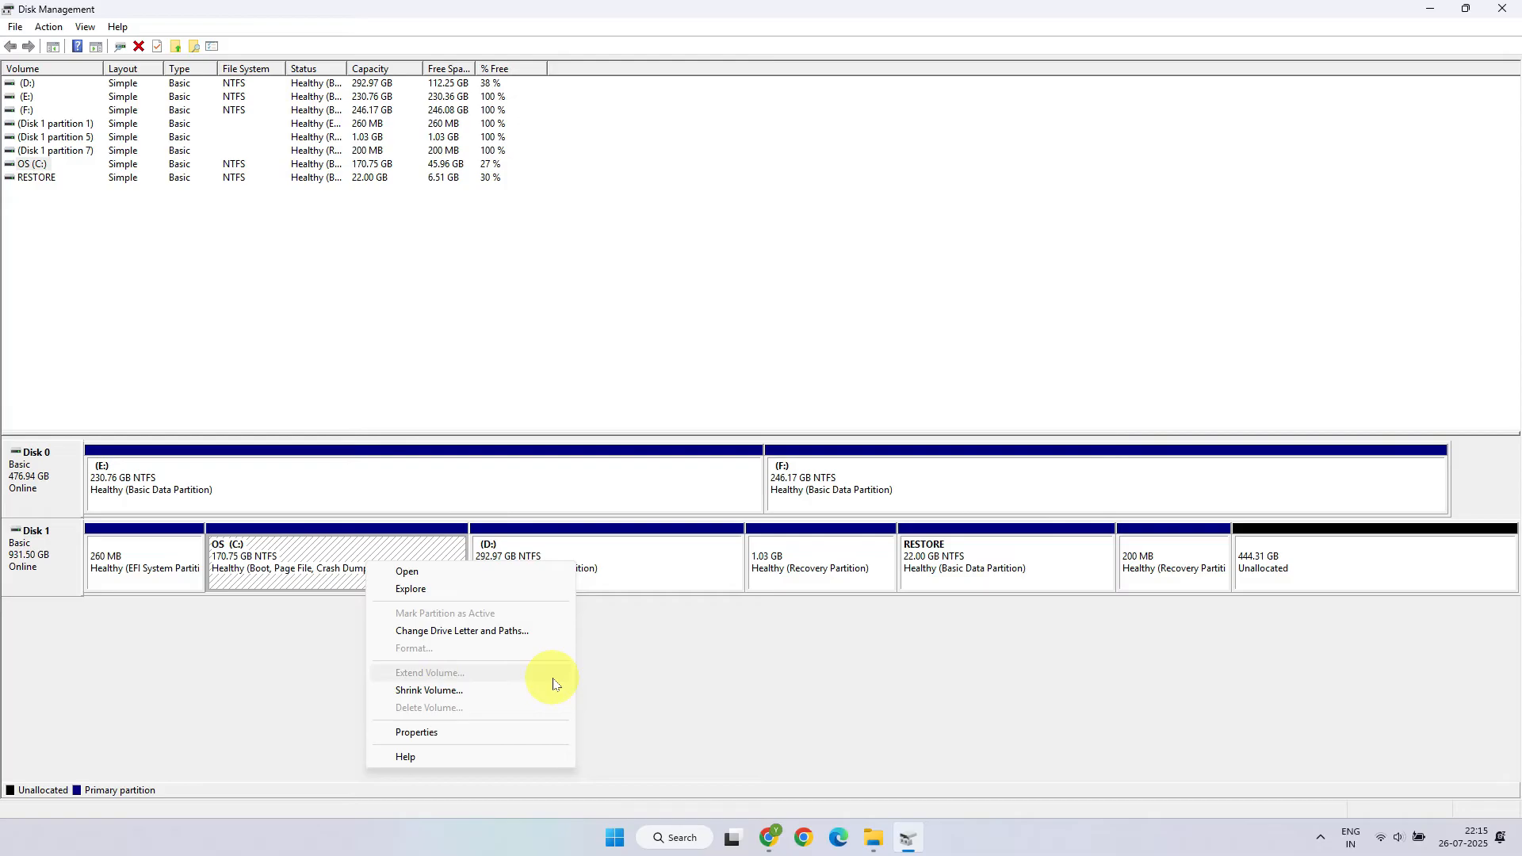
left_click(686, 686)
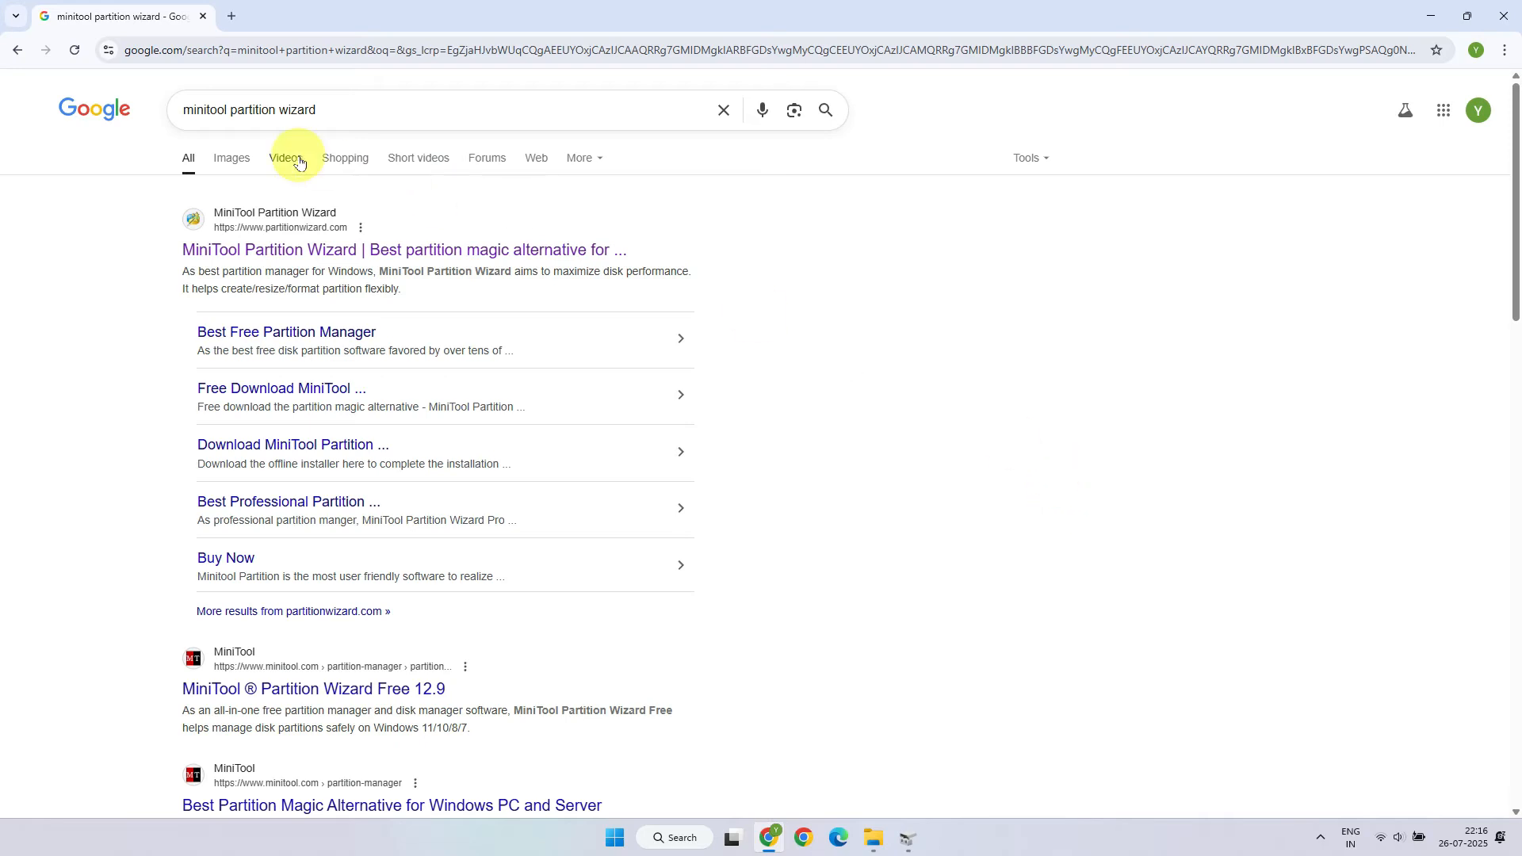
Step: Download the free edition of MiniTool Partition Wizard from its official site, launch the installer, and minimize the browser
left_click(330, 249)
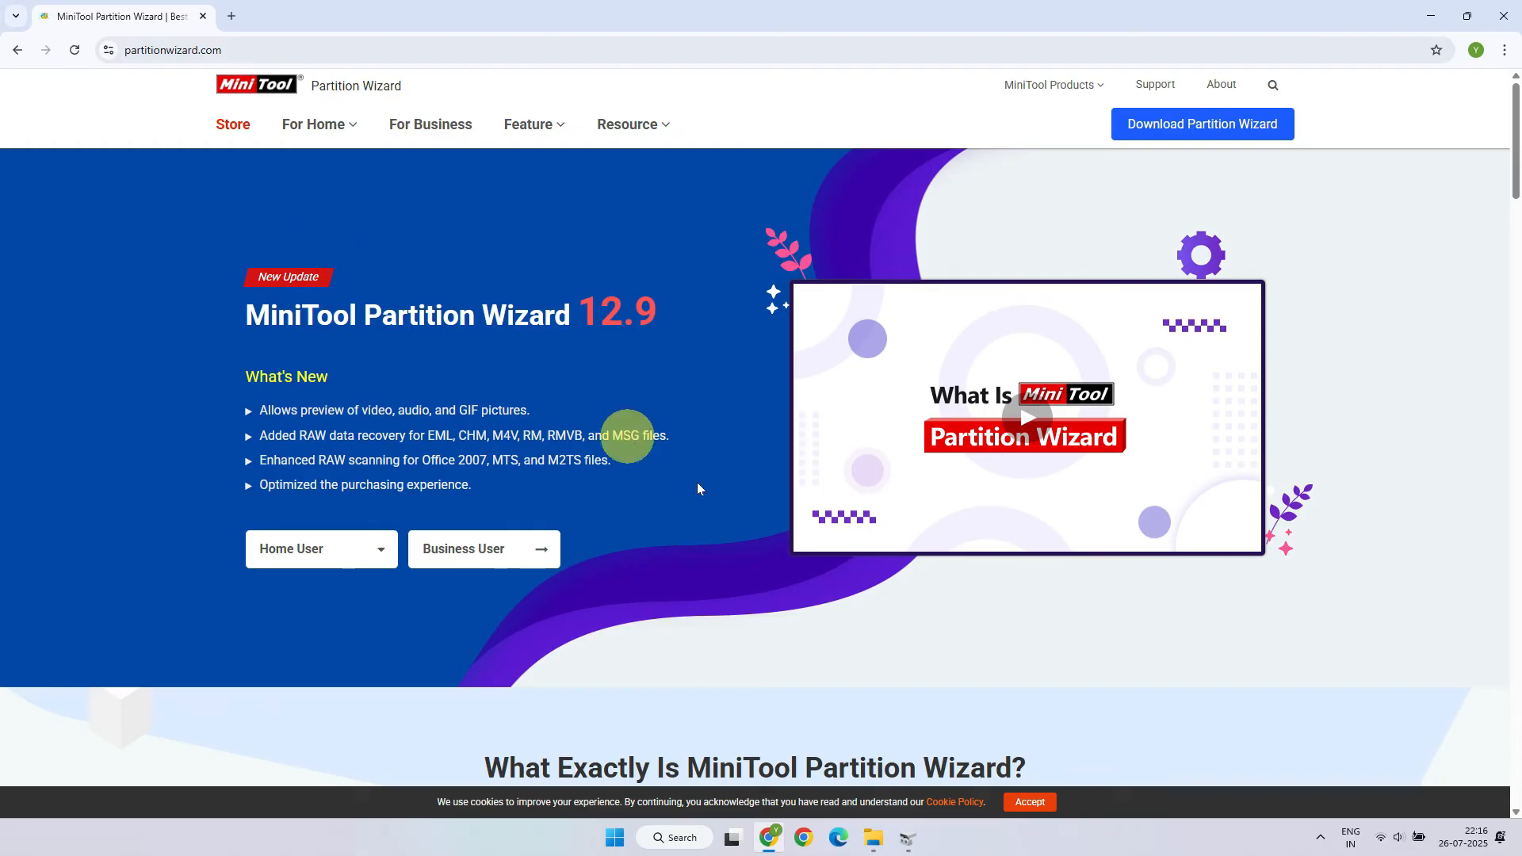
mouse_move(1164, 136)
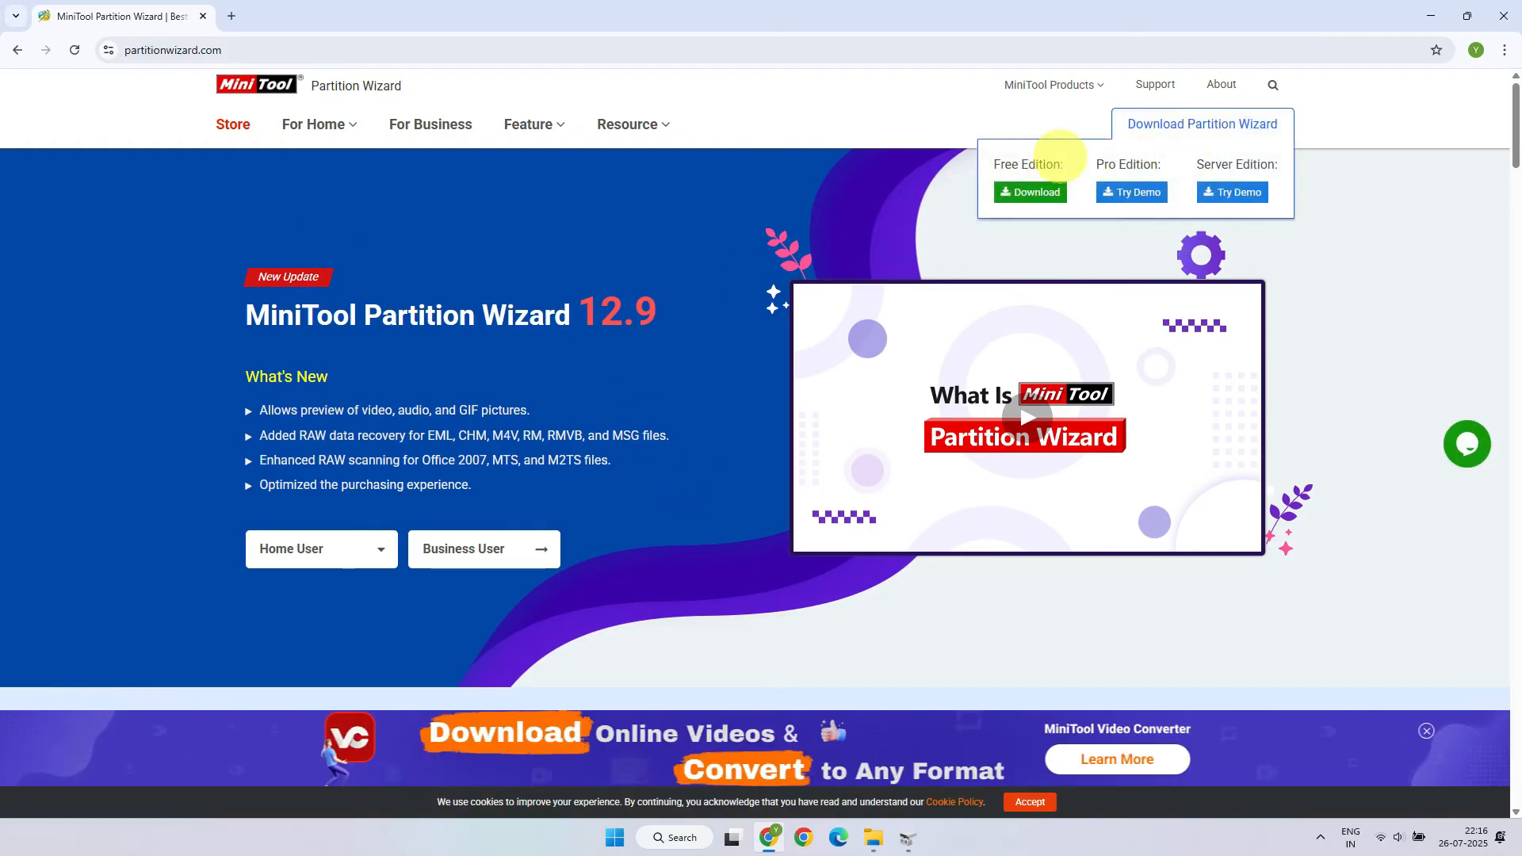
left_click(1039, 192)
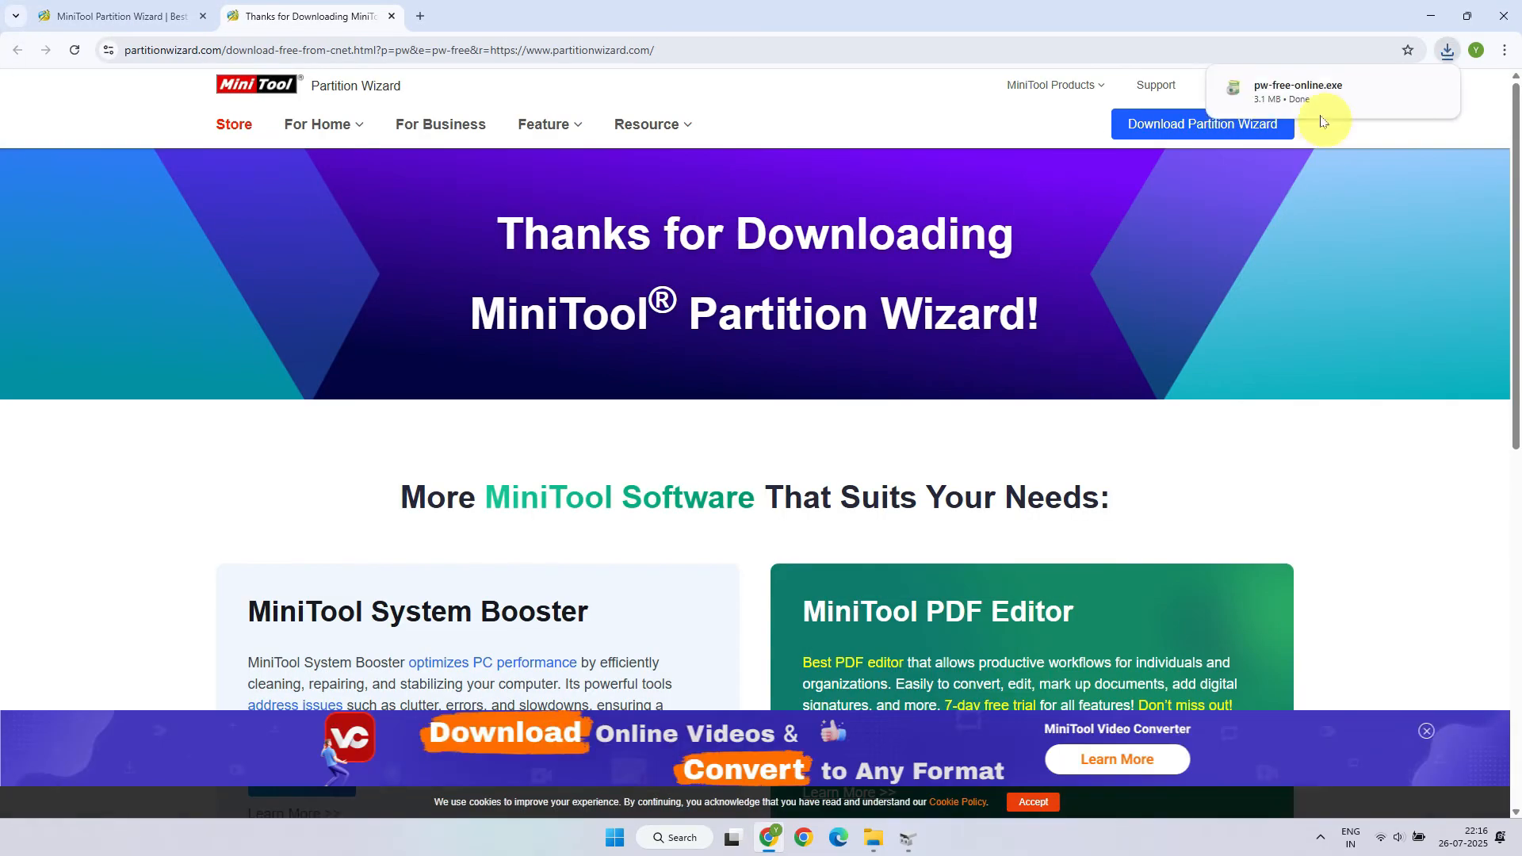
left_click(1279, 103)
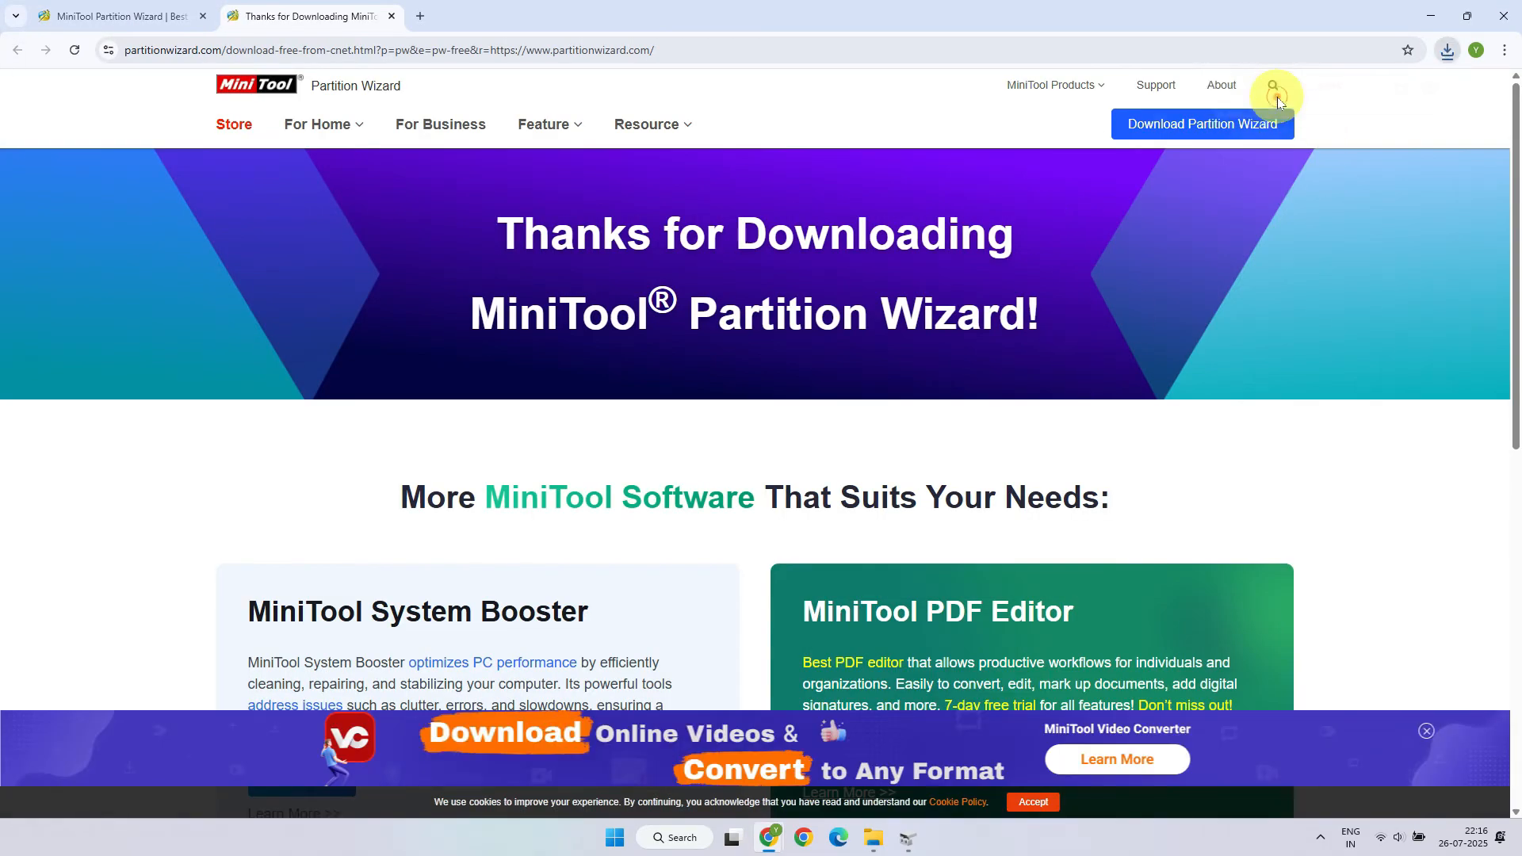
left_click(1430, 18)
left_click(1430, 16)
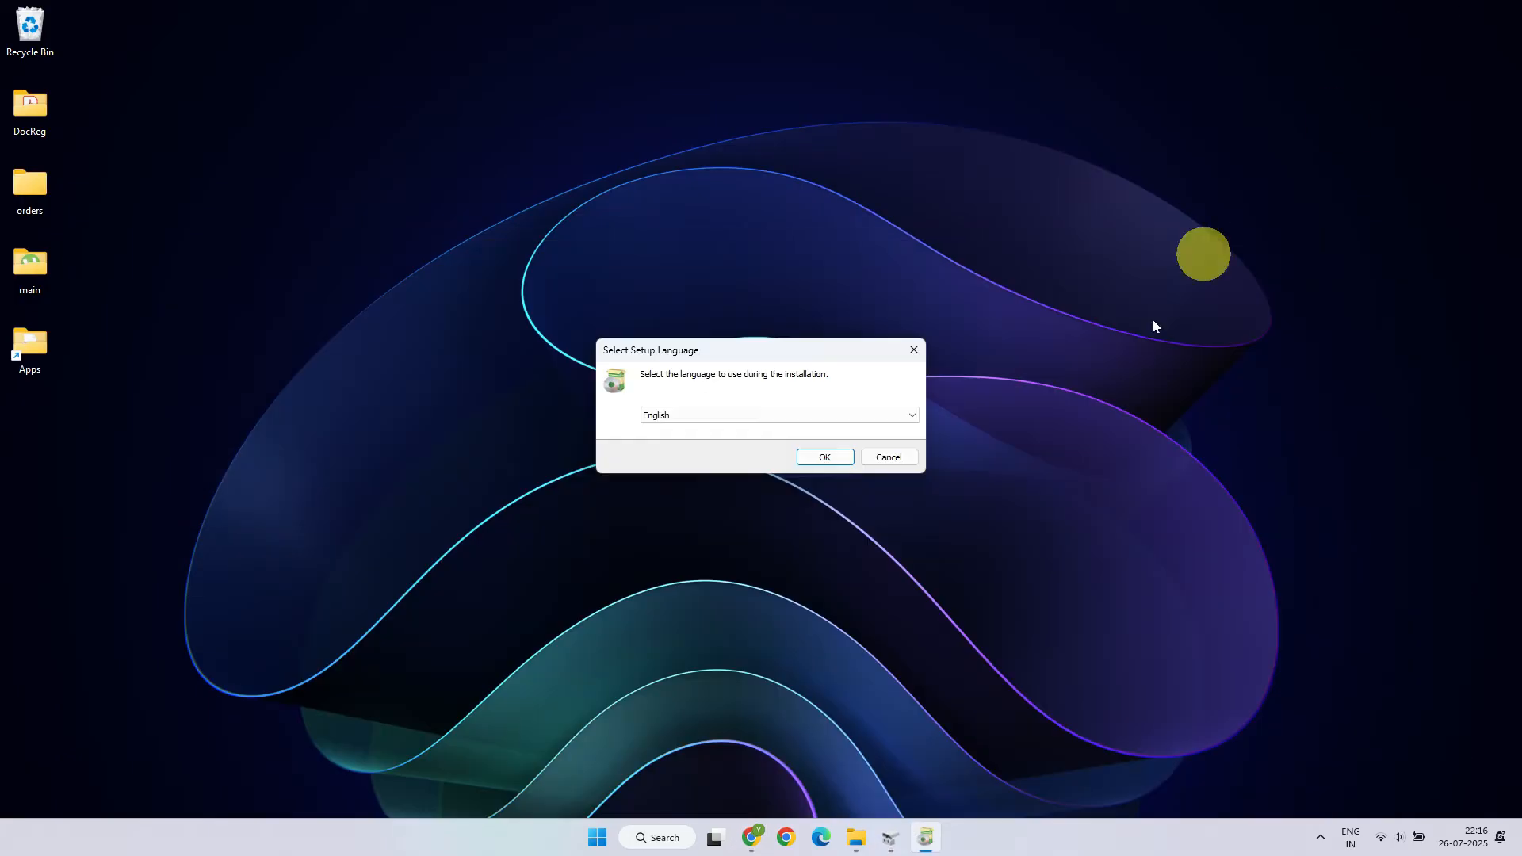
Step: Confirm English as the setup language and choose to continue installing the free edition
left_click(825, 457)
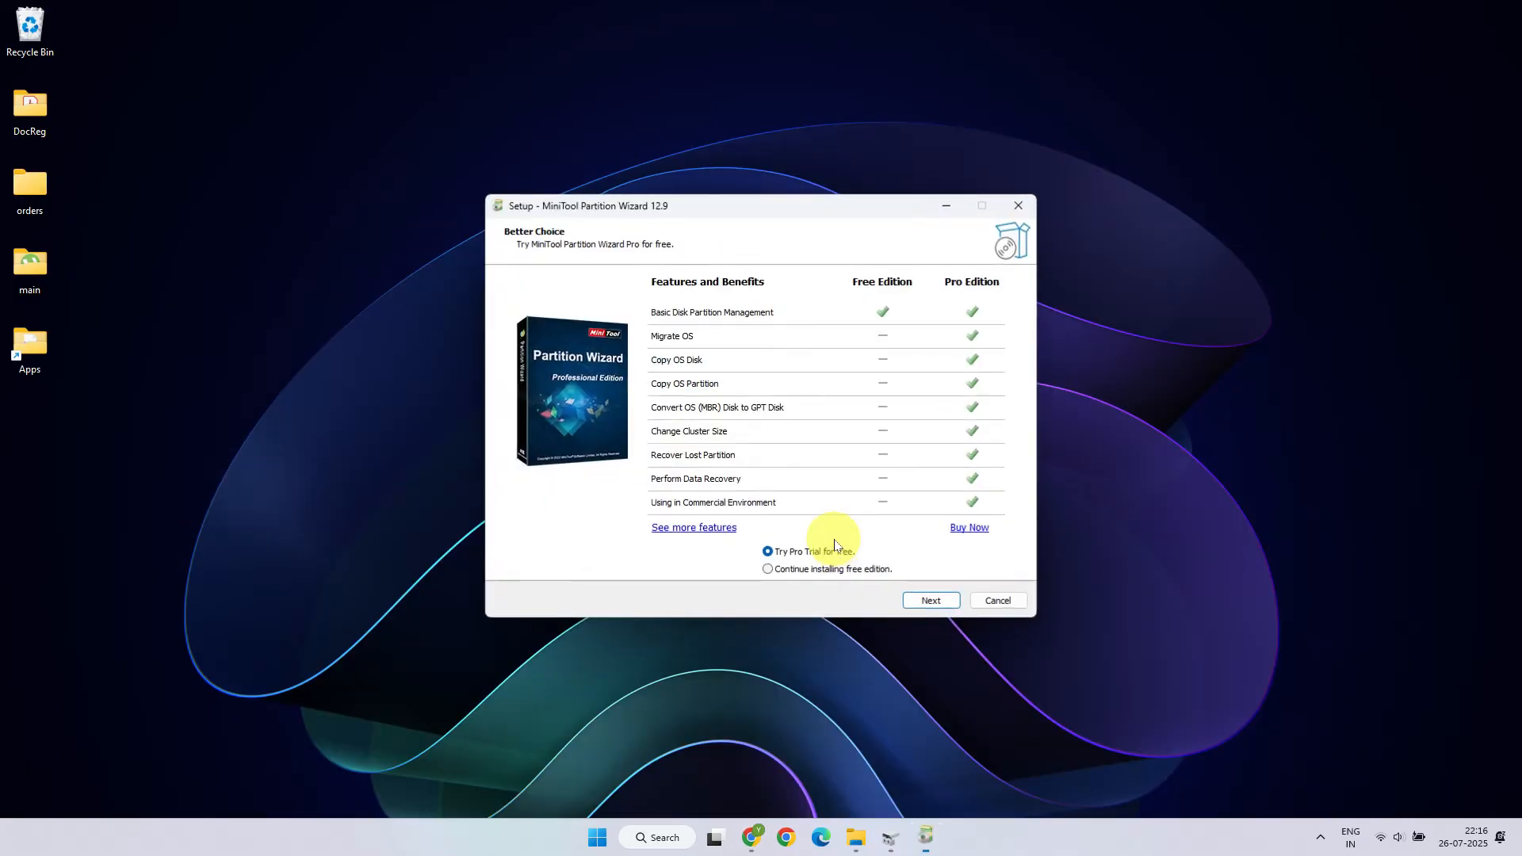
left_click(769, 570)
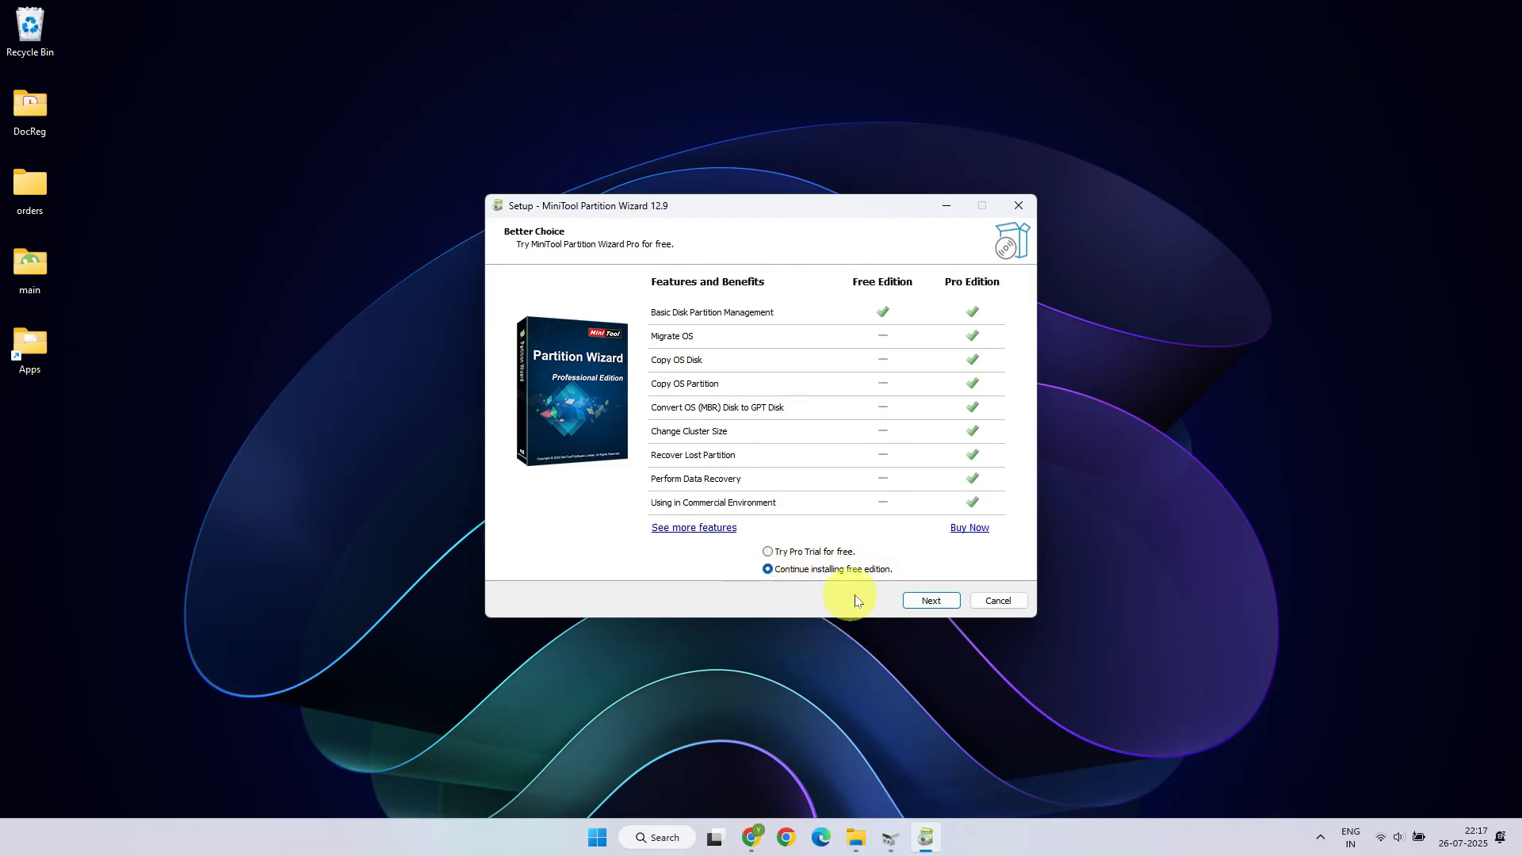
left_click(928, 604)
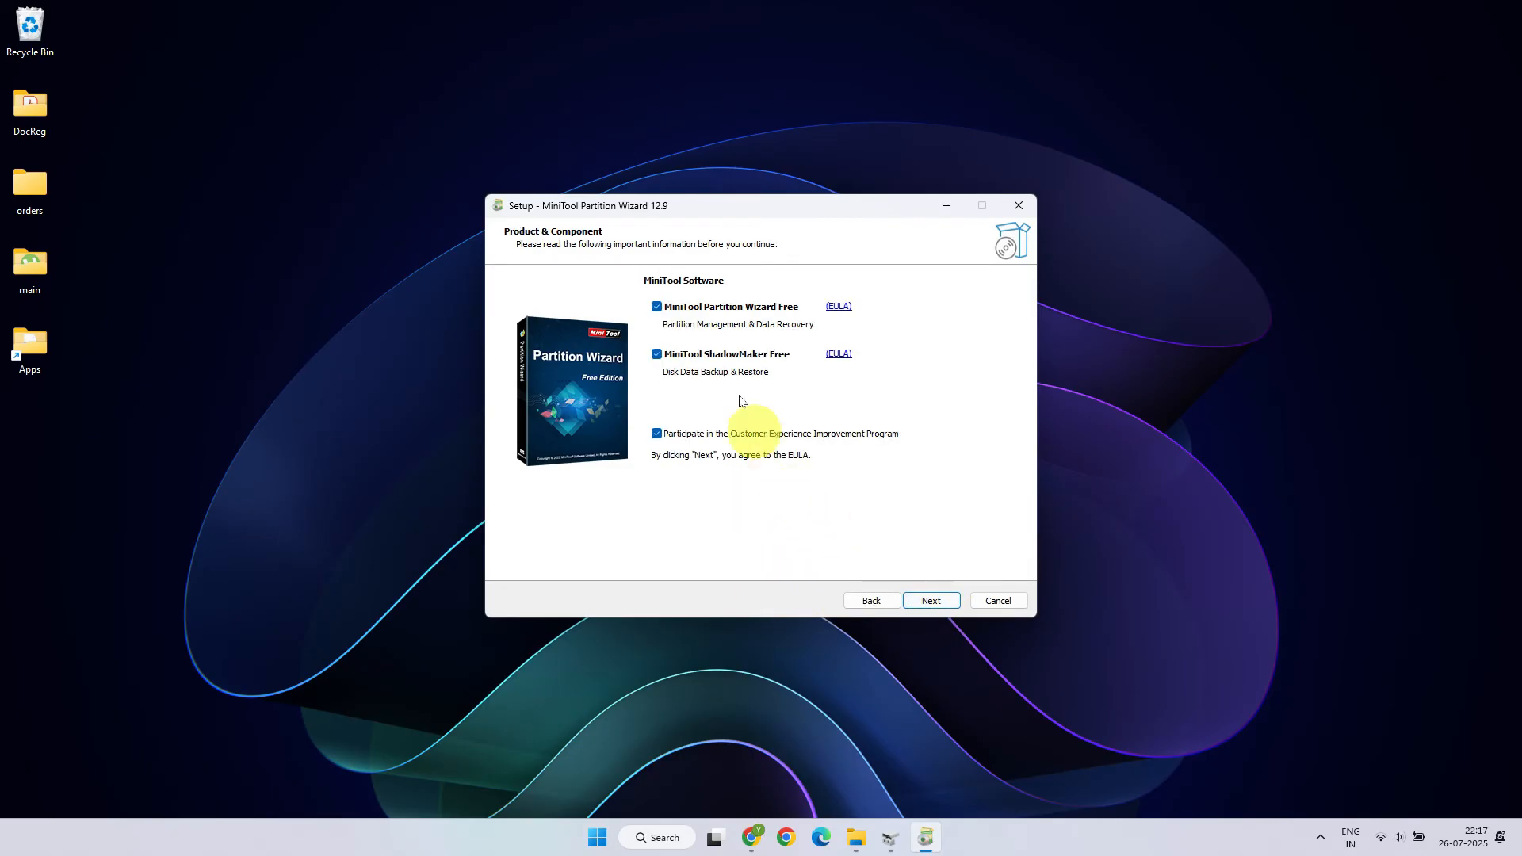
Step: Untick MiniTool ShadowMaker Free and the Customer Experience Improvement Program, then continue
left_click(656, 356)
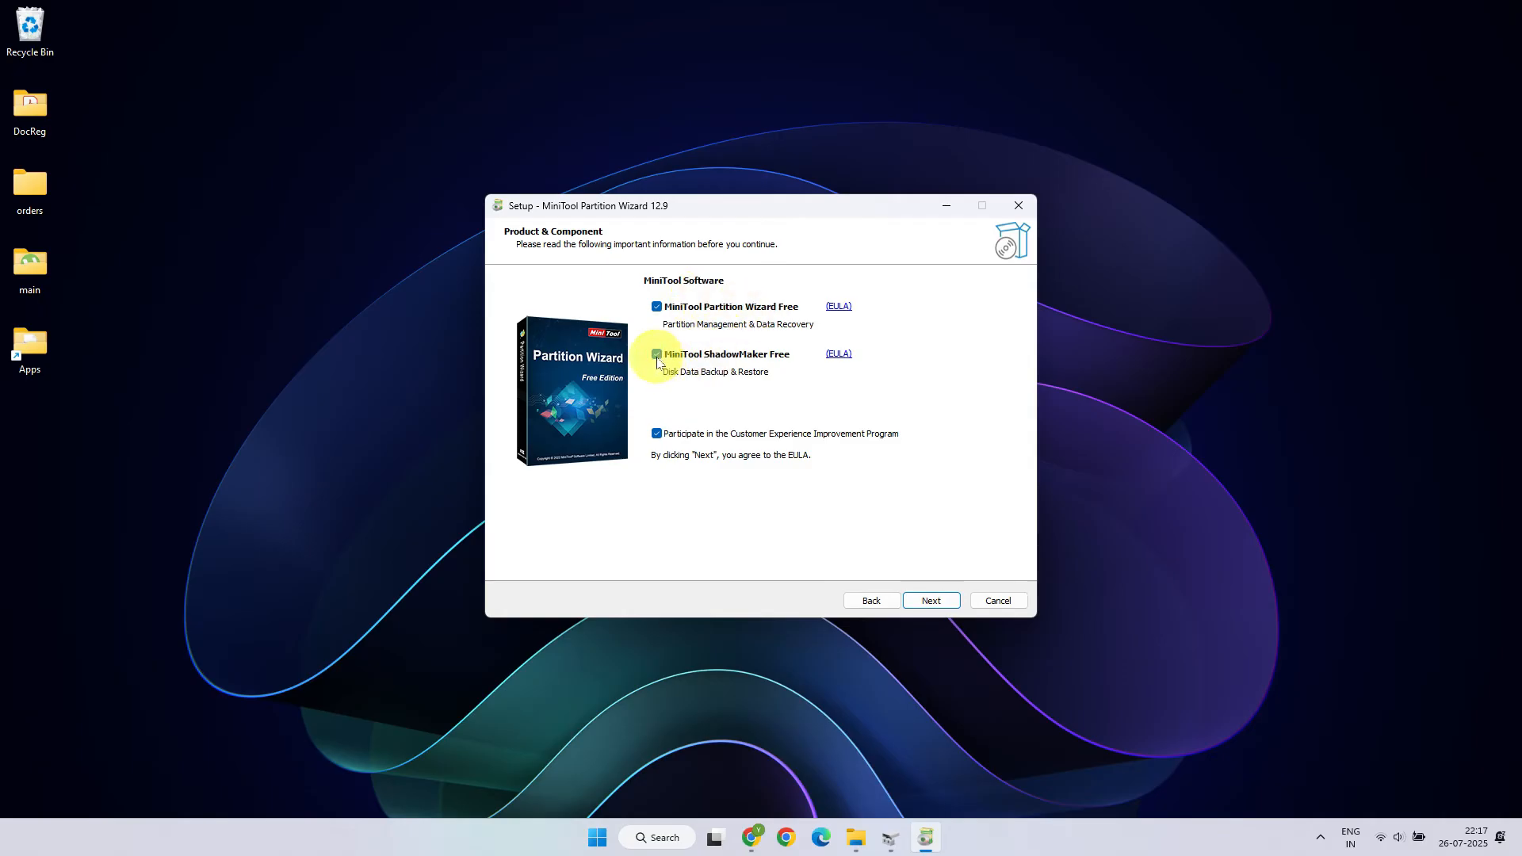
left_click(656, 434)
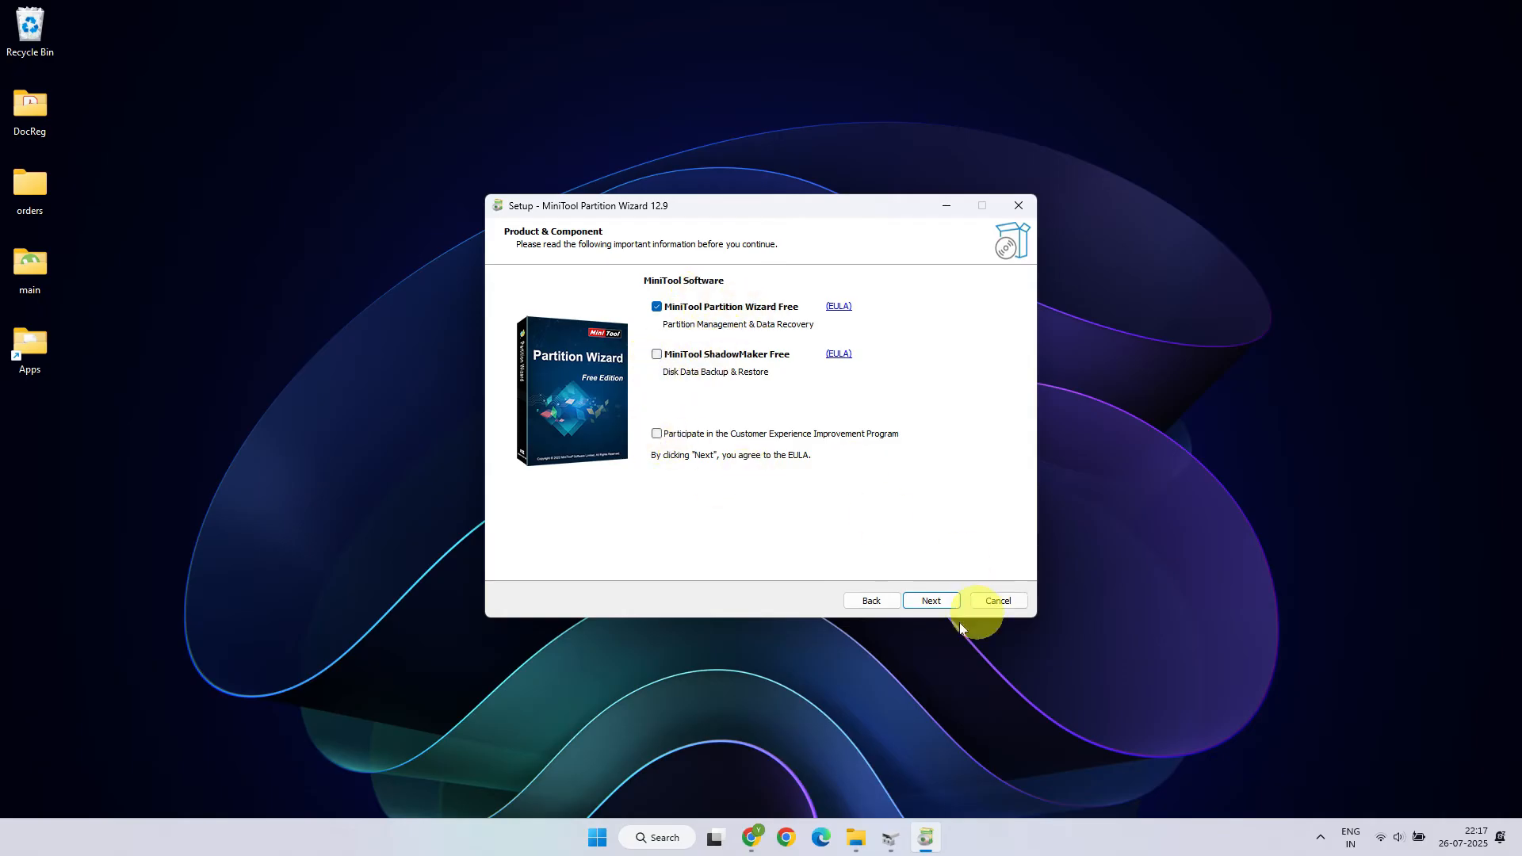
left_click(934, 602)
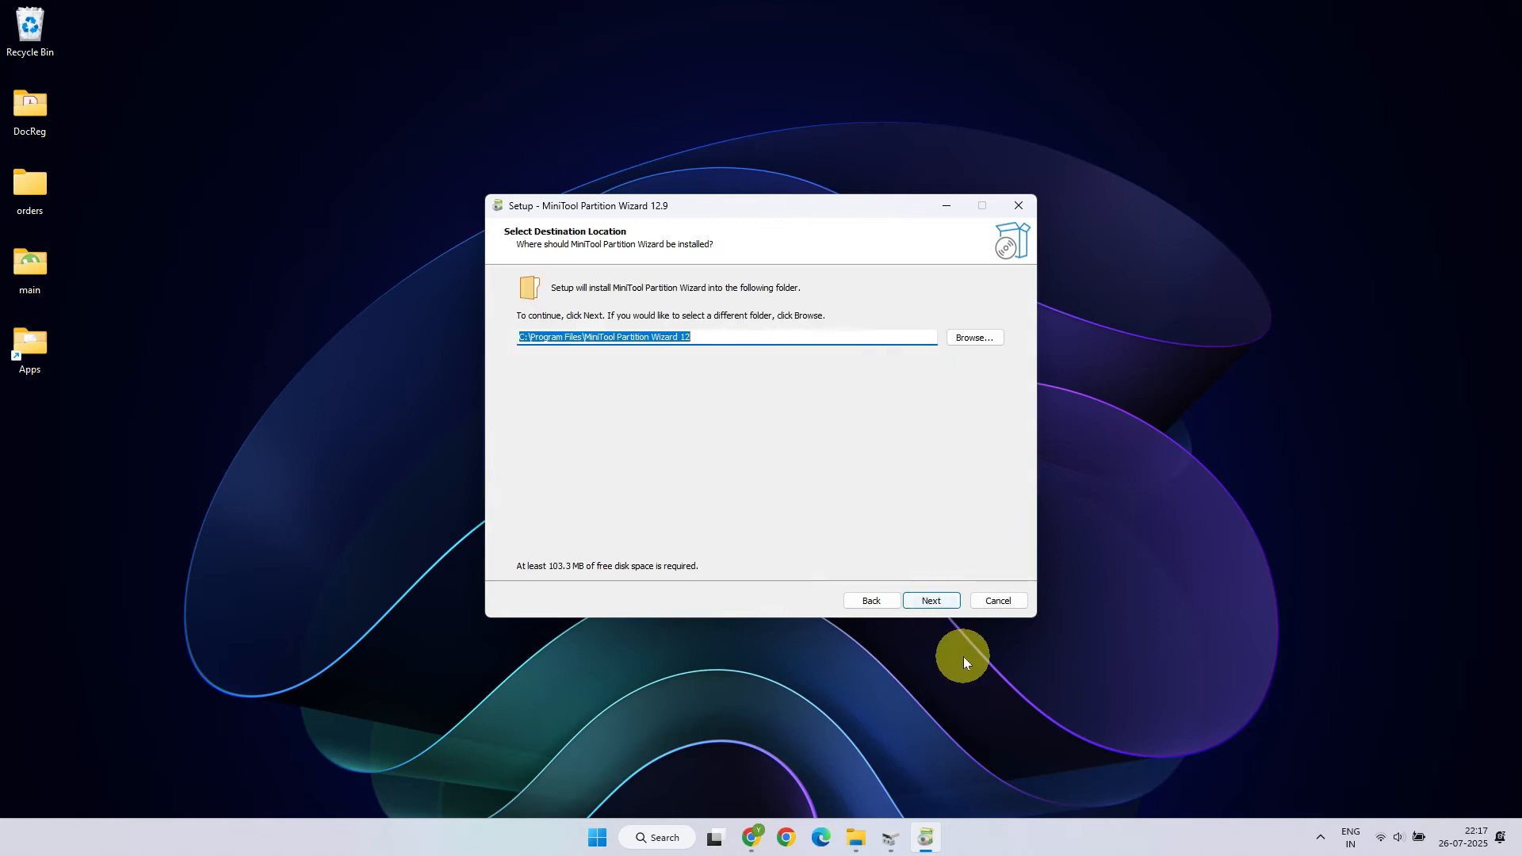
Step: Install to the default destination folder and finish setup with MiniTool Partition Wizard launching
left_click(942, 604)
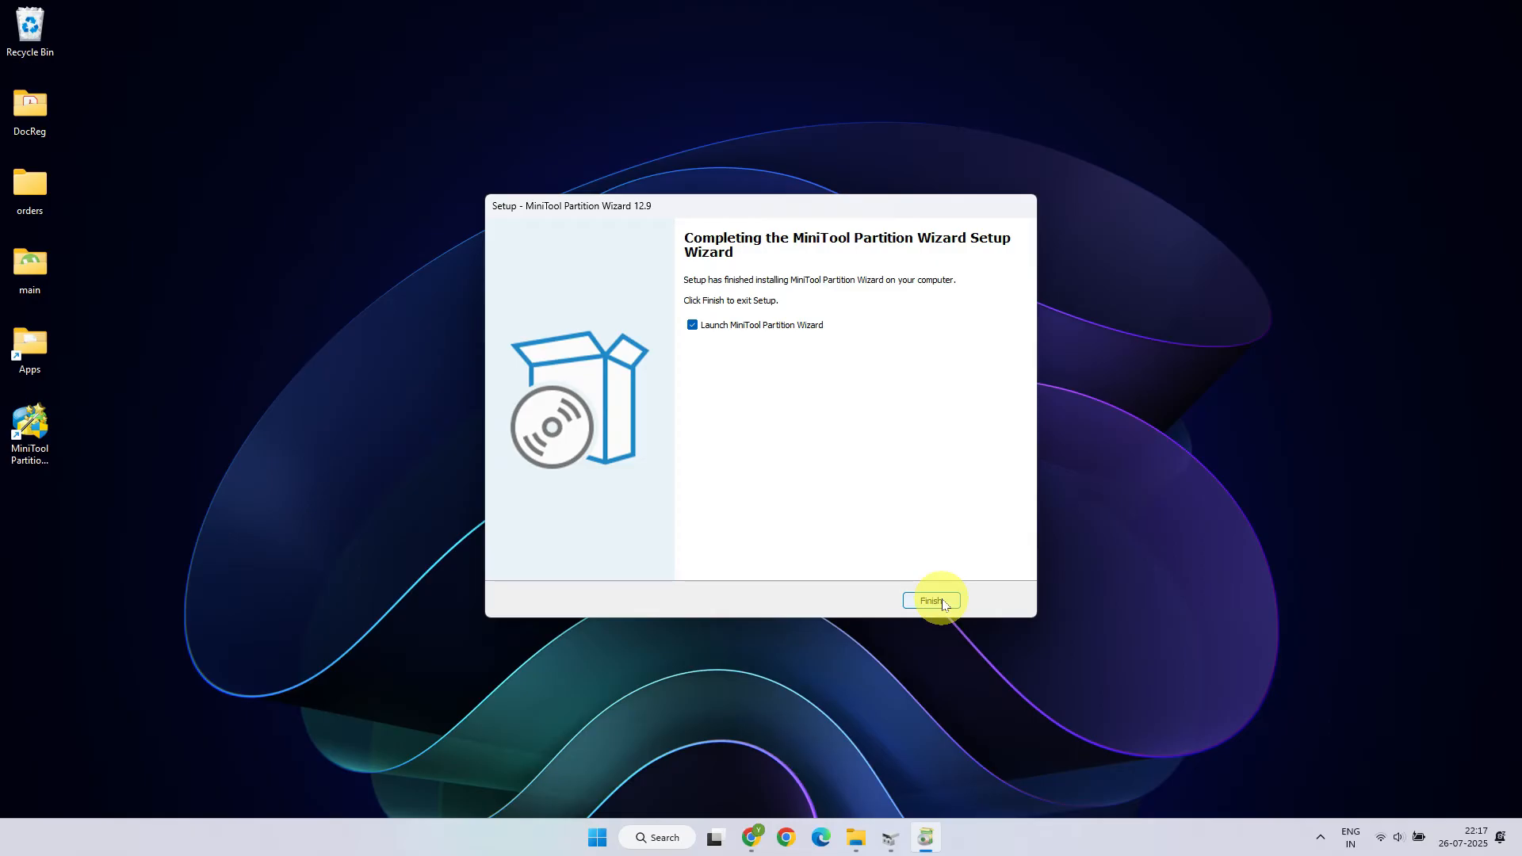
left_click(931, 603)
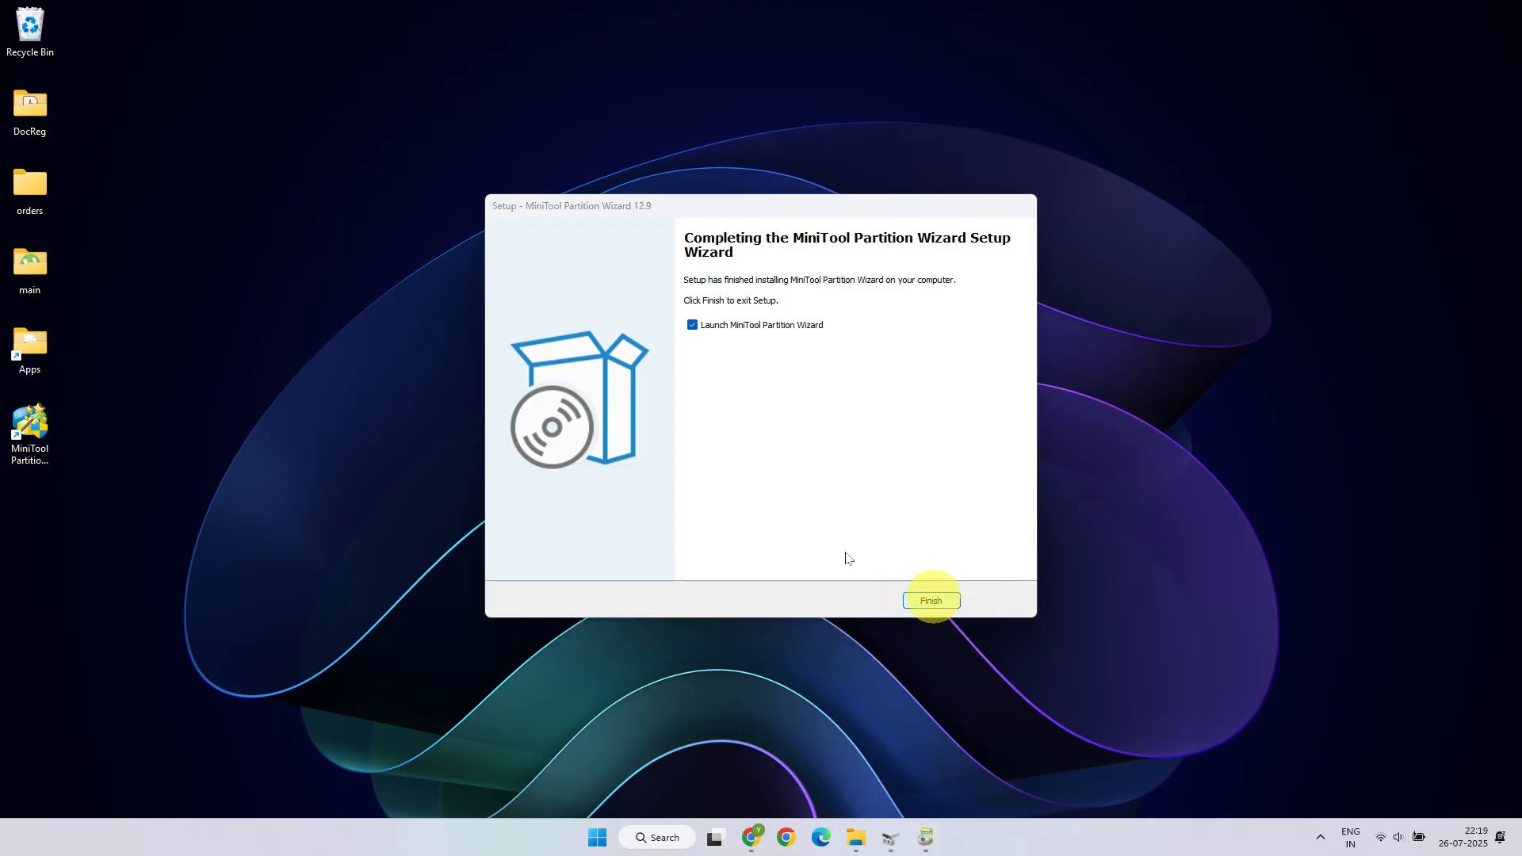
left_click(932, 601)
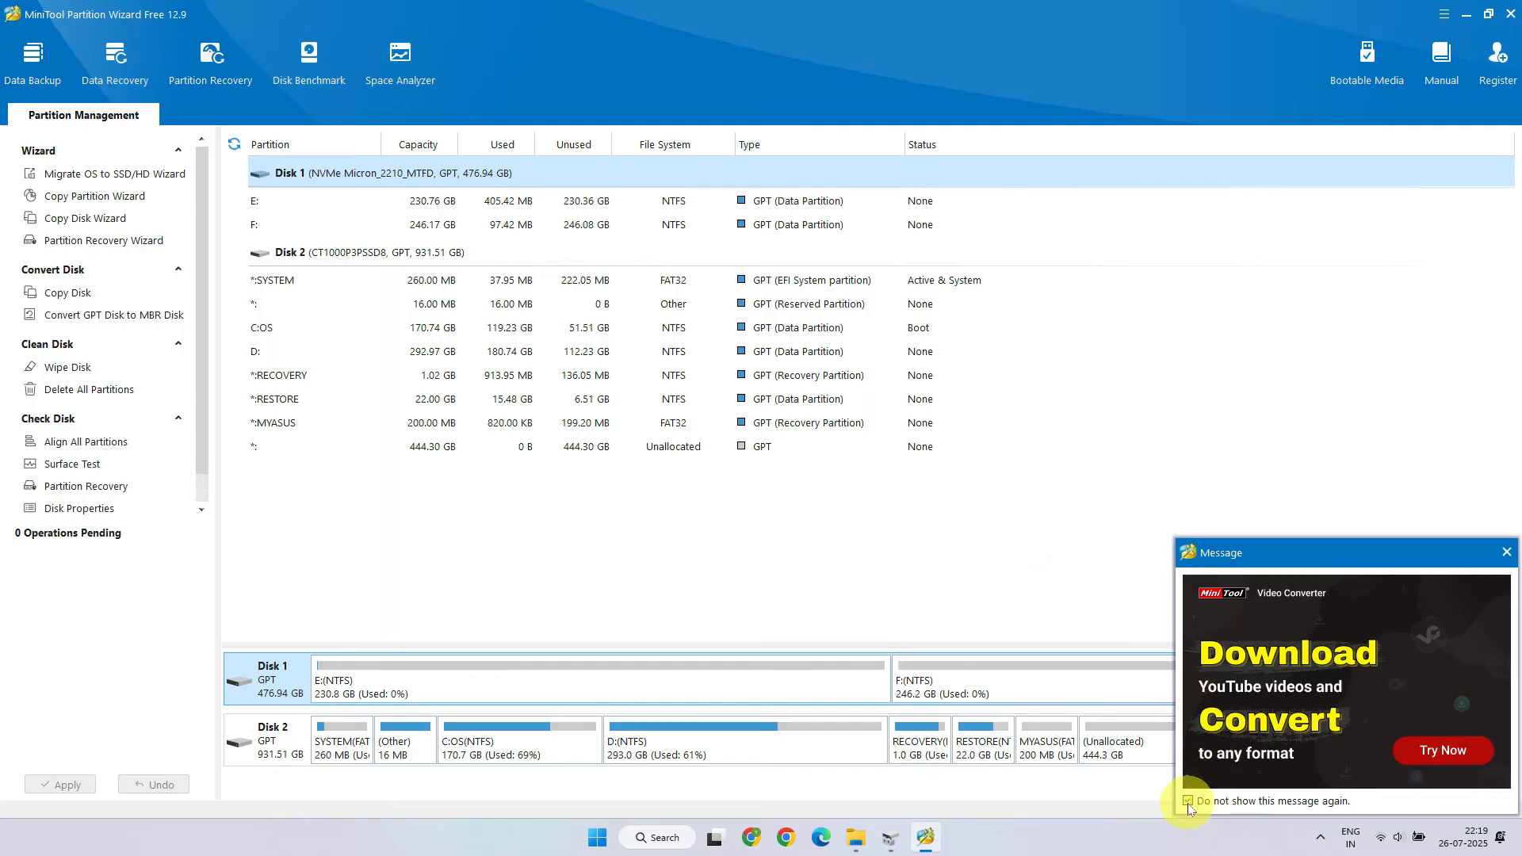
Step: Close the promotional message and enlarge the disk map pane
left_click(1506, 552)
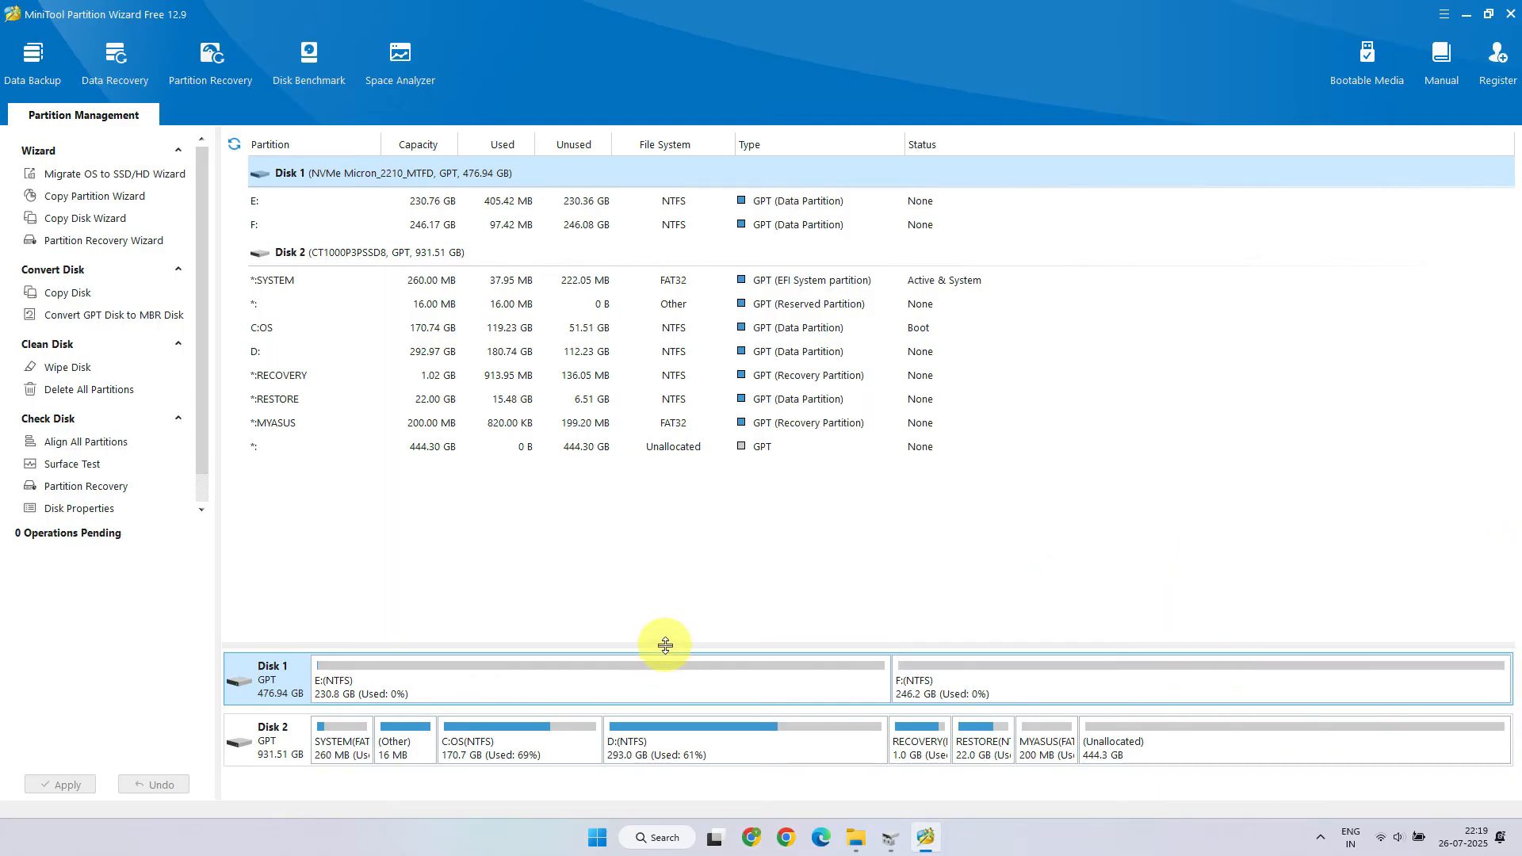
left_click_drag(665, 645, 555, 562)
left_click(882, 250)
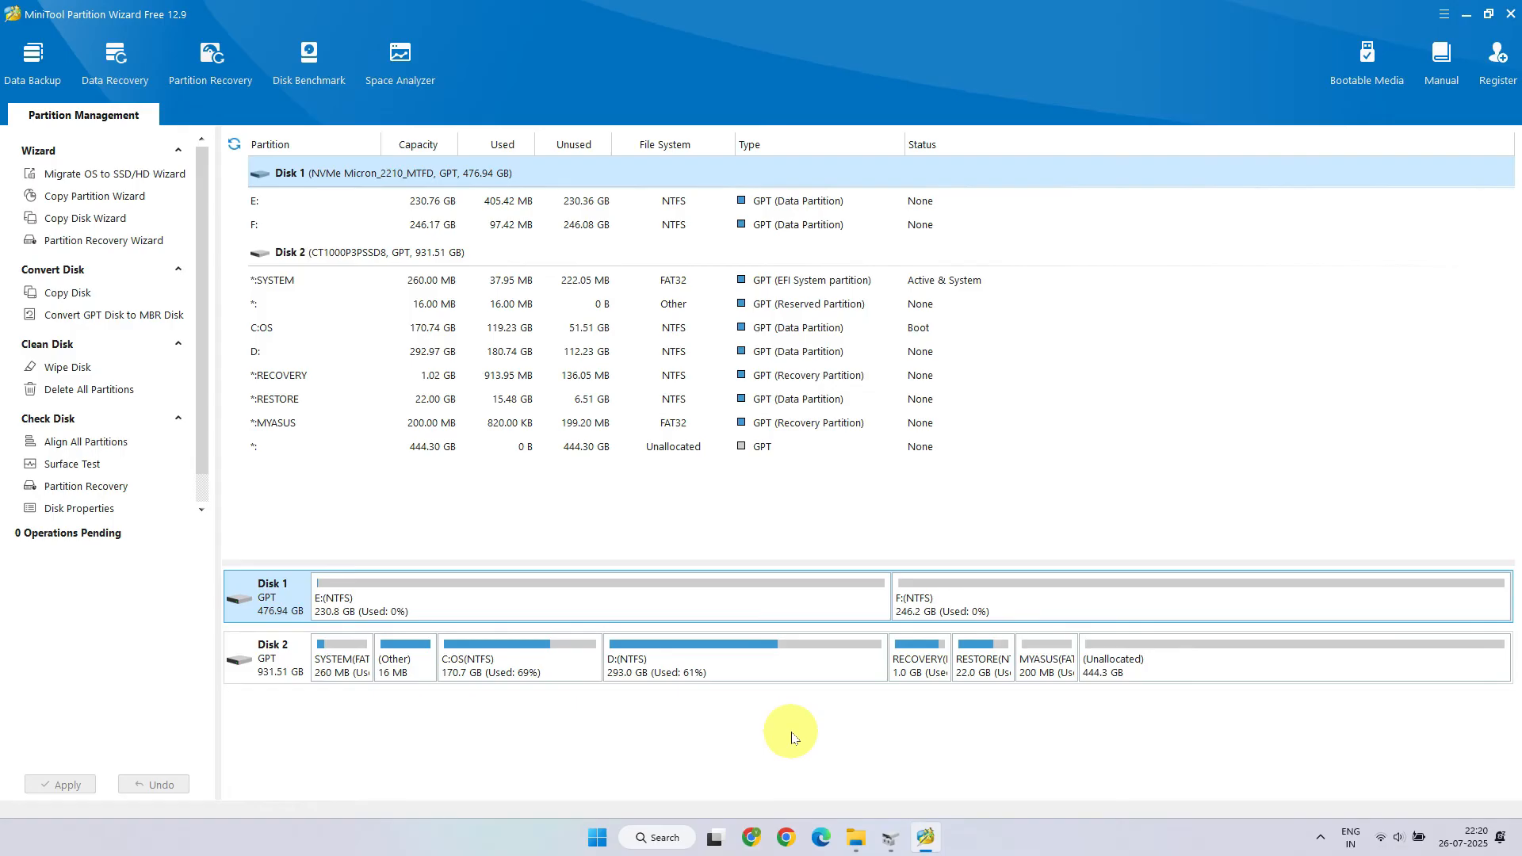
Step: Extend the C: OS partition by taking about 200.83 GB from the 444.31 GB unallocated space
right_click(524, 671)
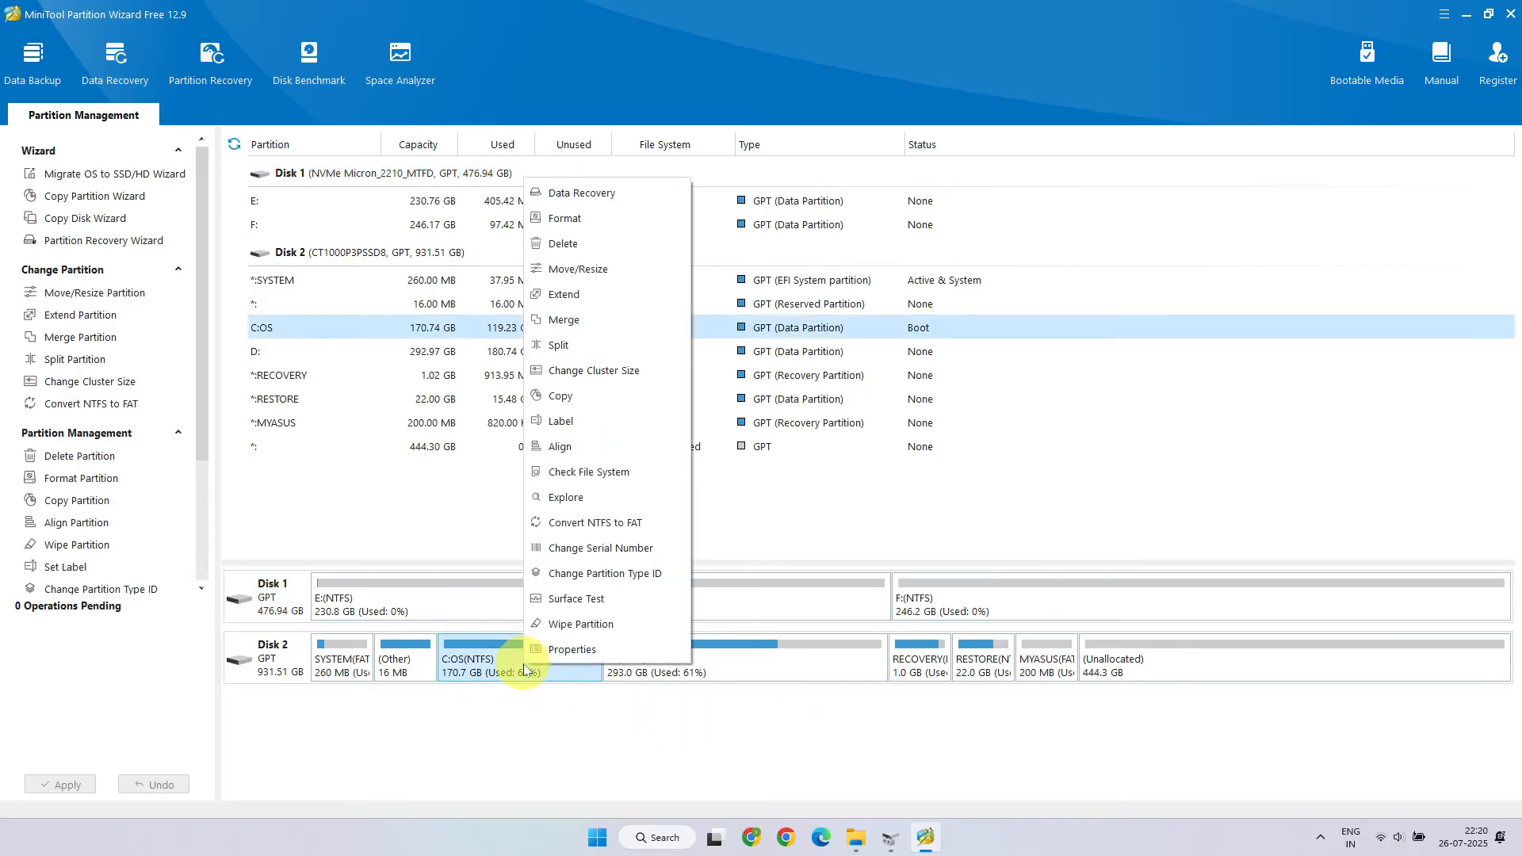
left_click(635, 303)
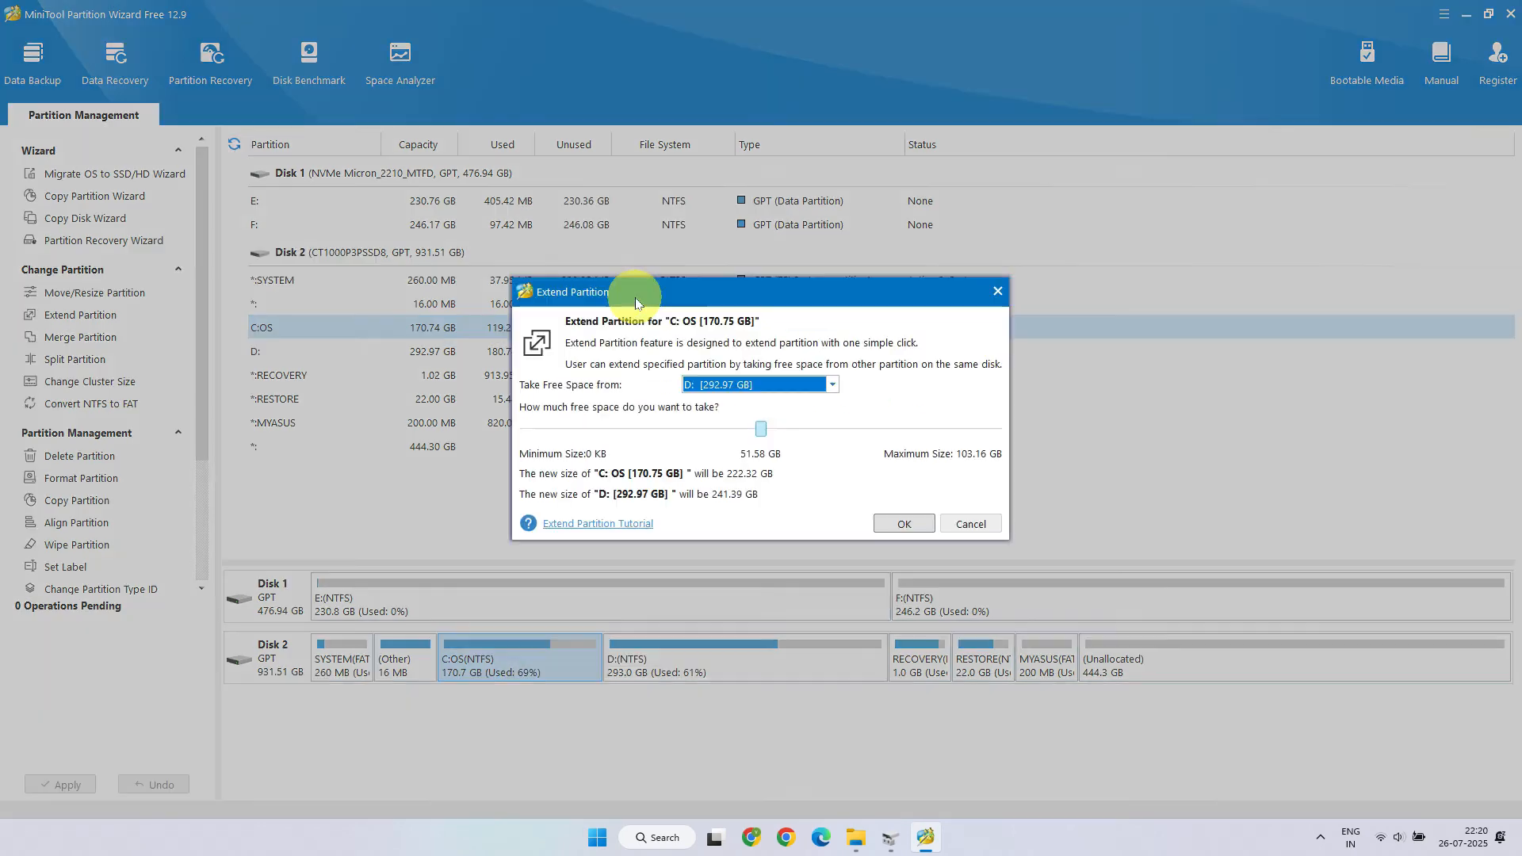
left_click(834, 388)
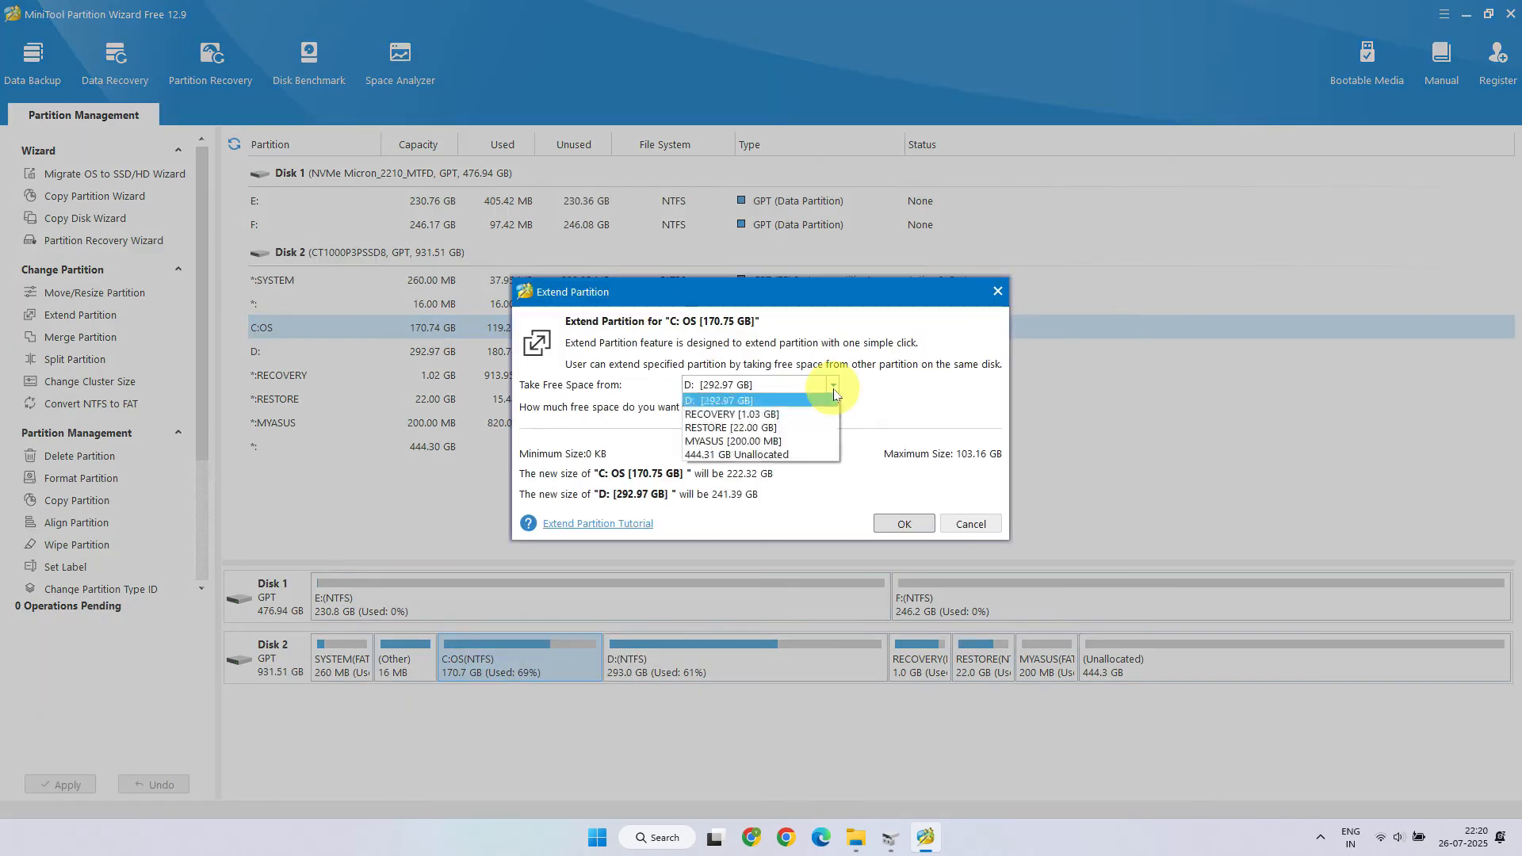
left_click(789, 457)
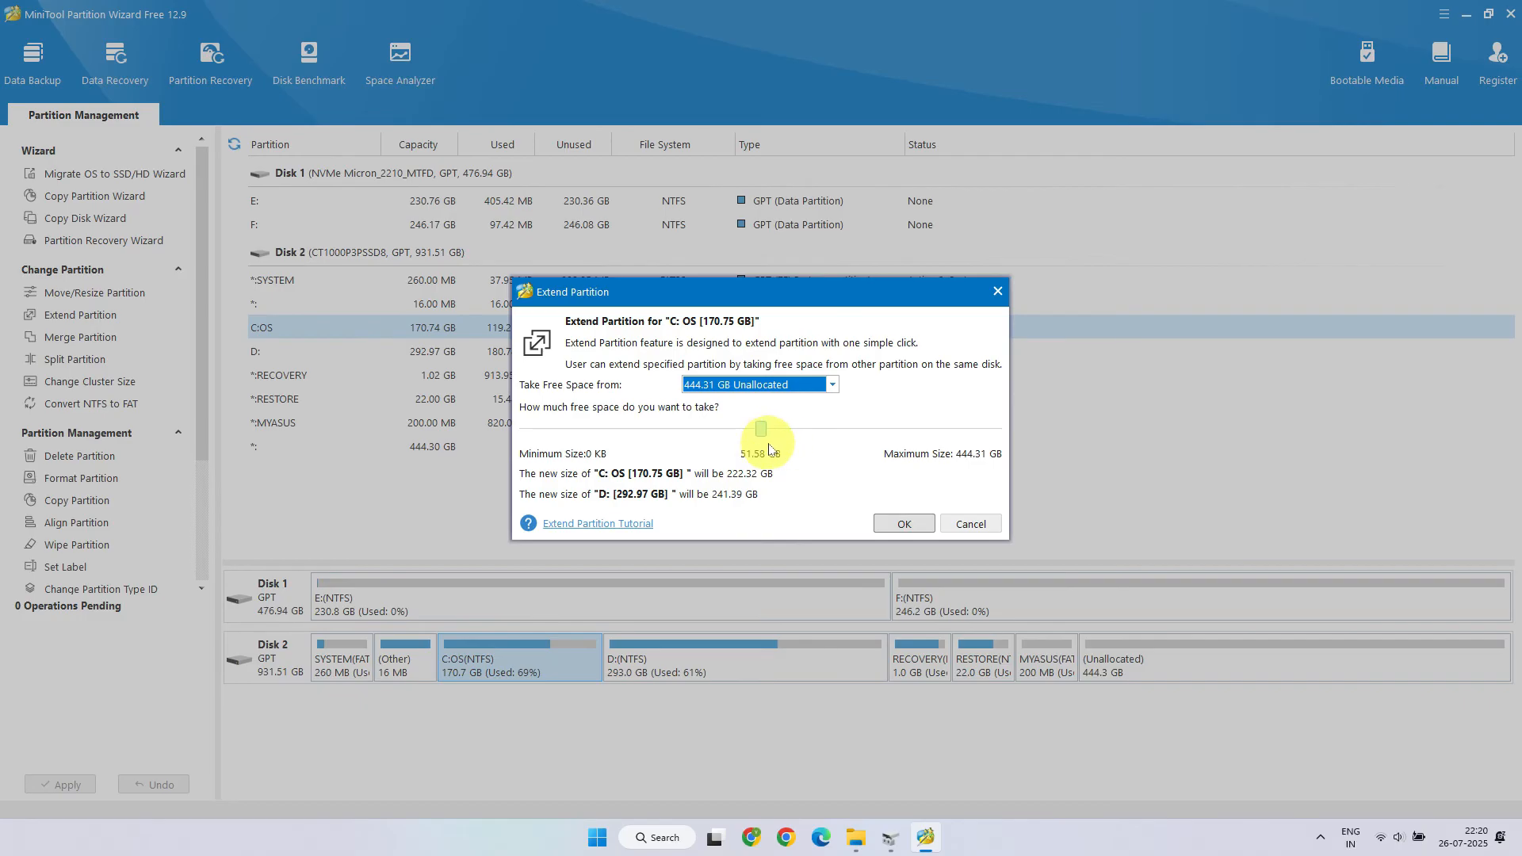
left_click_drag(762, 435, 738, 435)
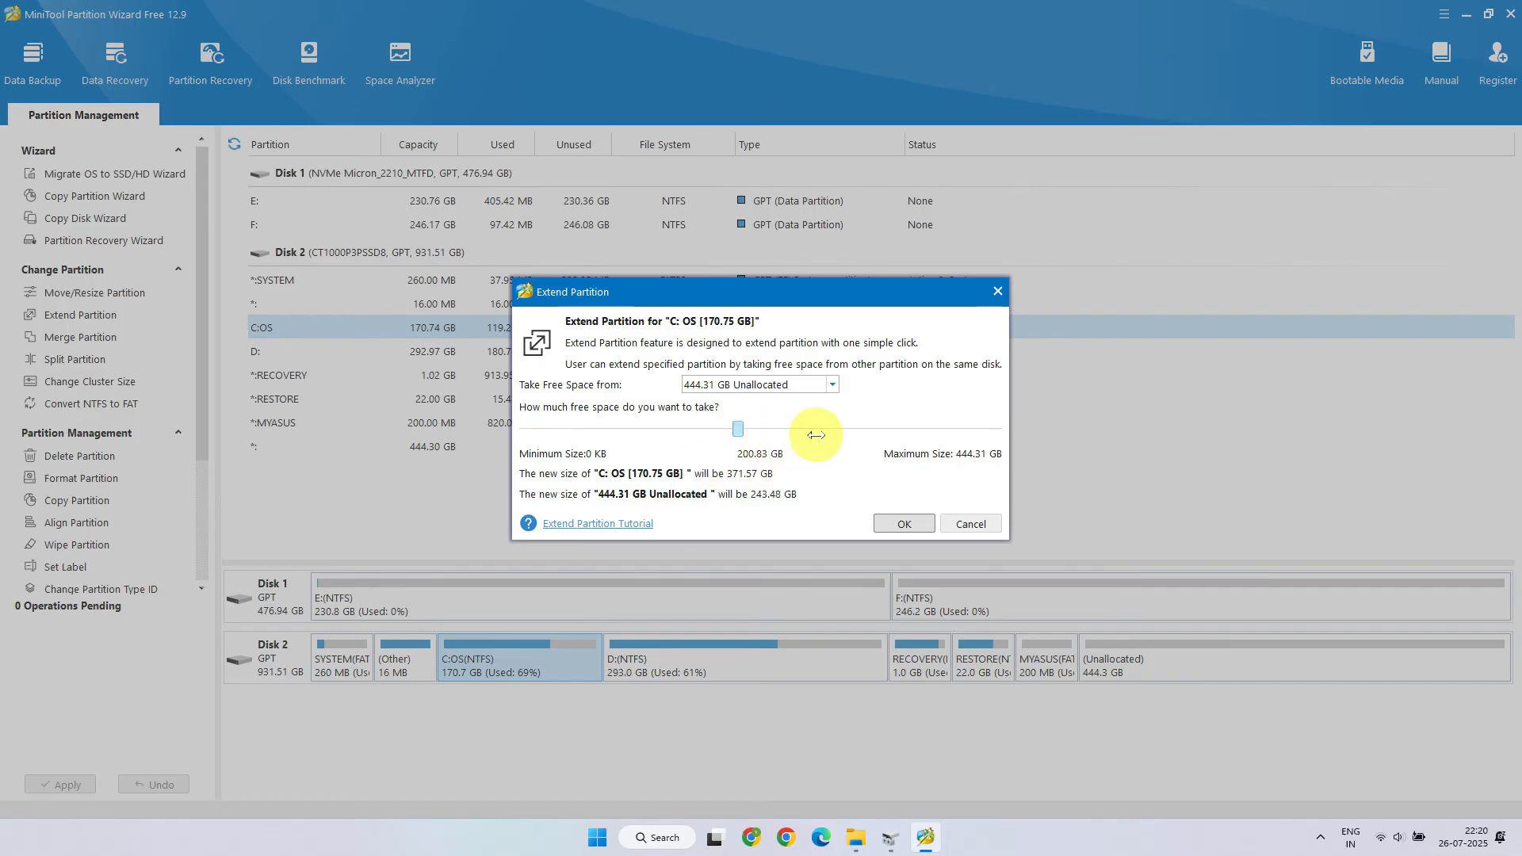
left_click(912, 525)
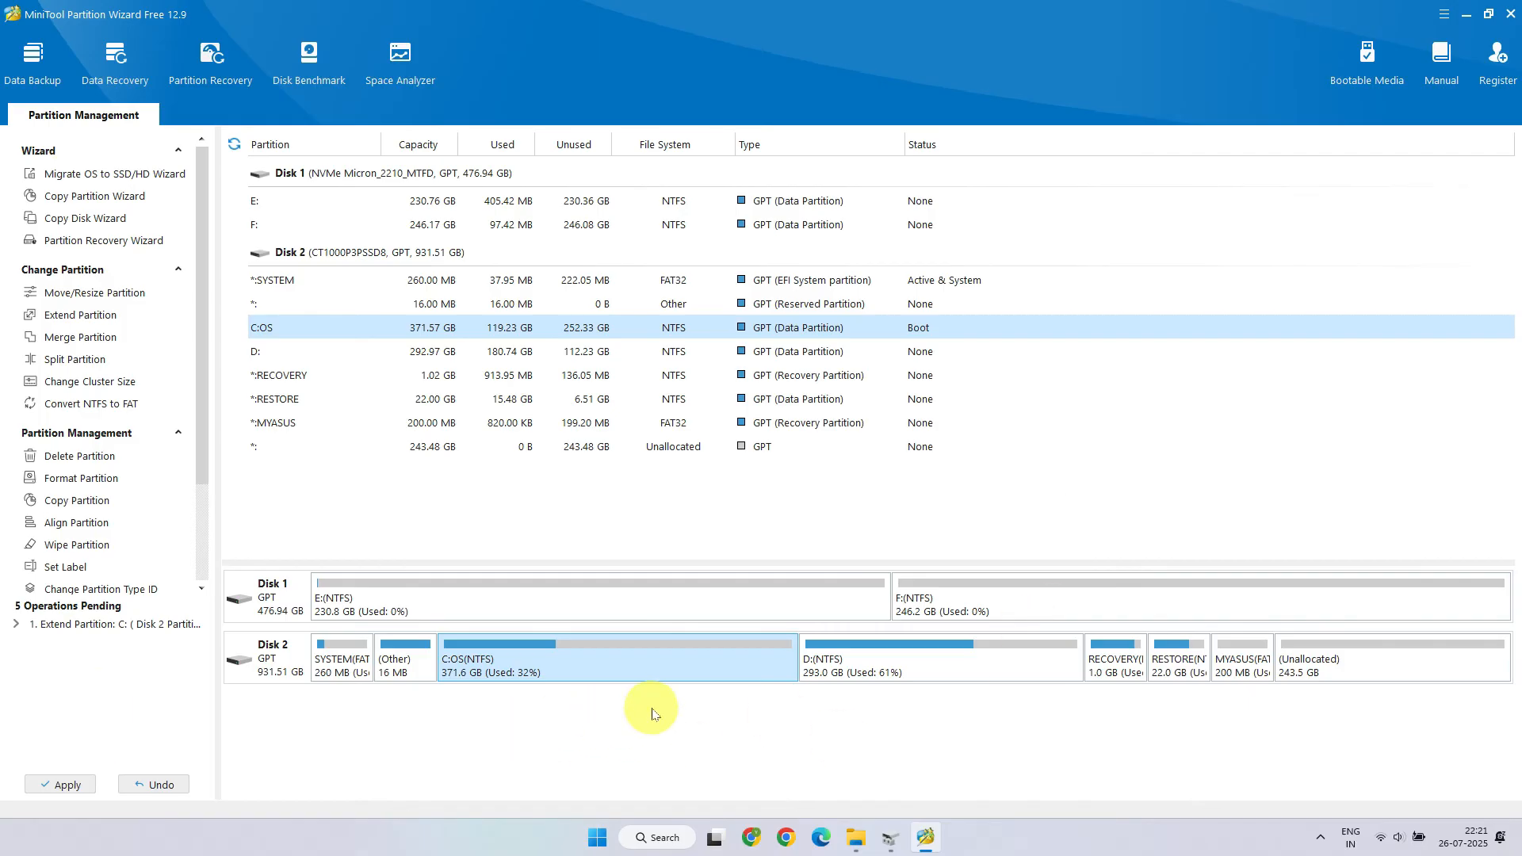
Step: Create a new NTFS primary partition G: from all the remaining unallocated space
left_click(1397, 672)
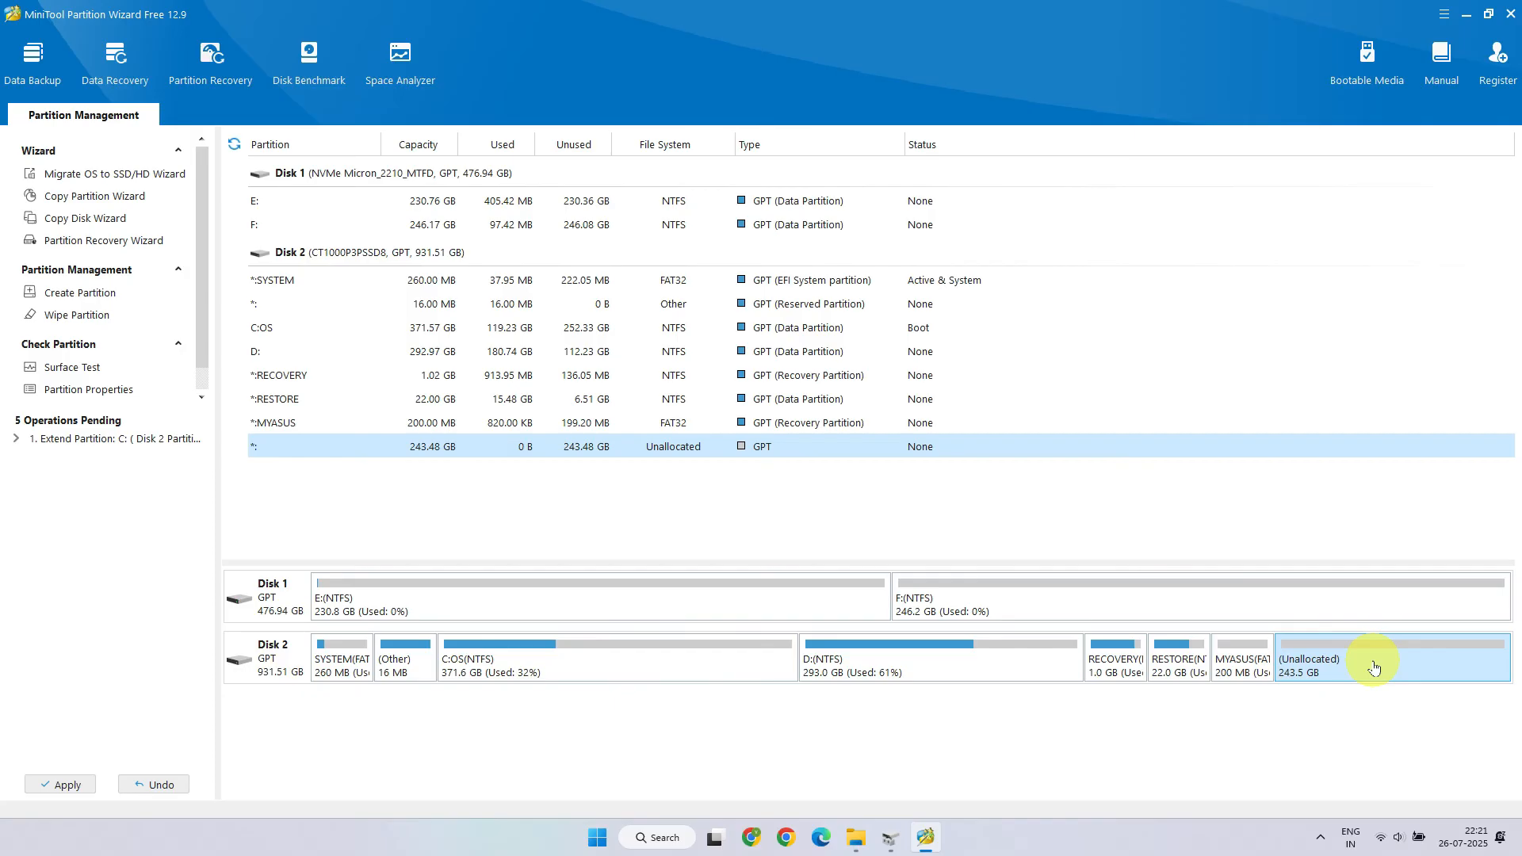
right_click(1374, 669)
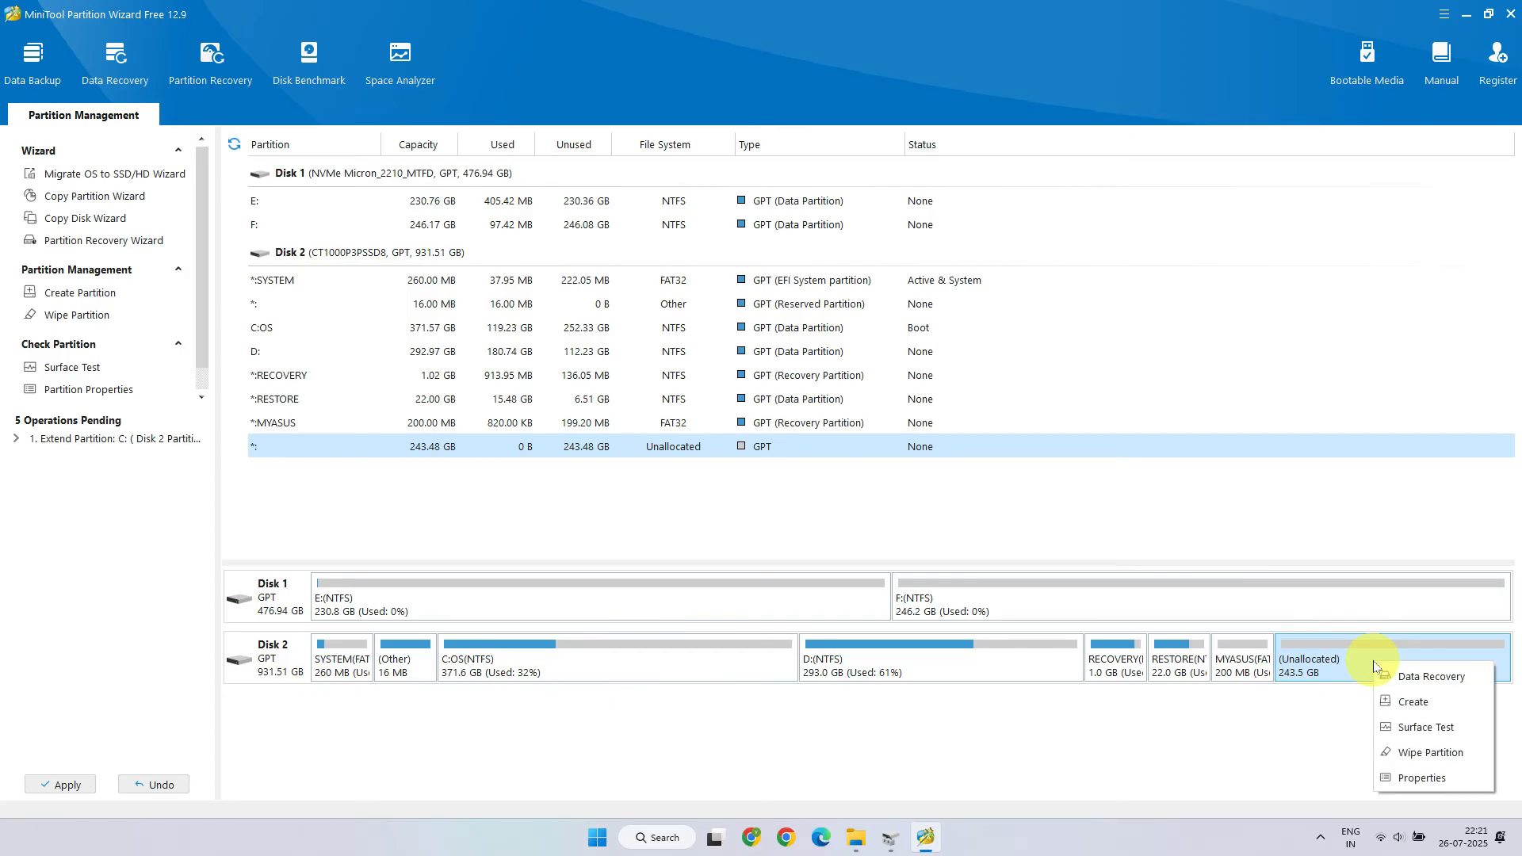
left_click(1413, 701)
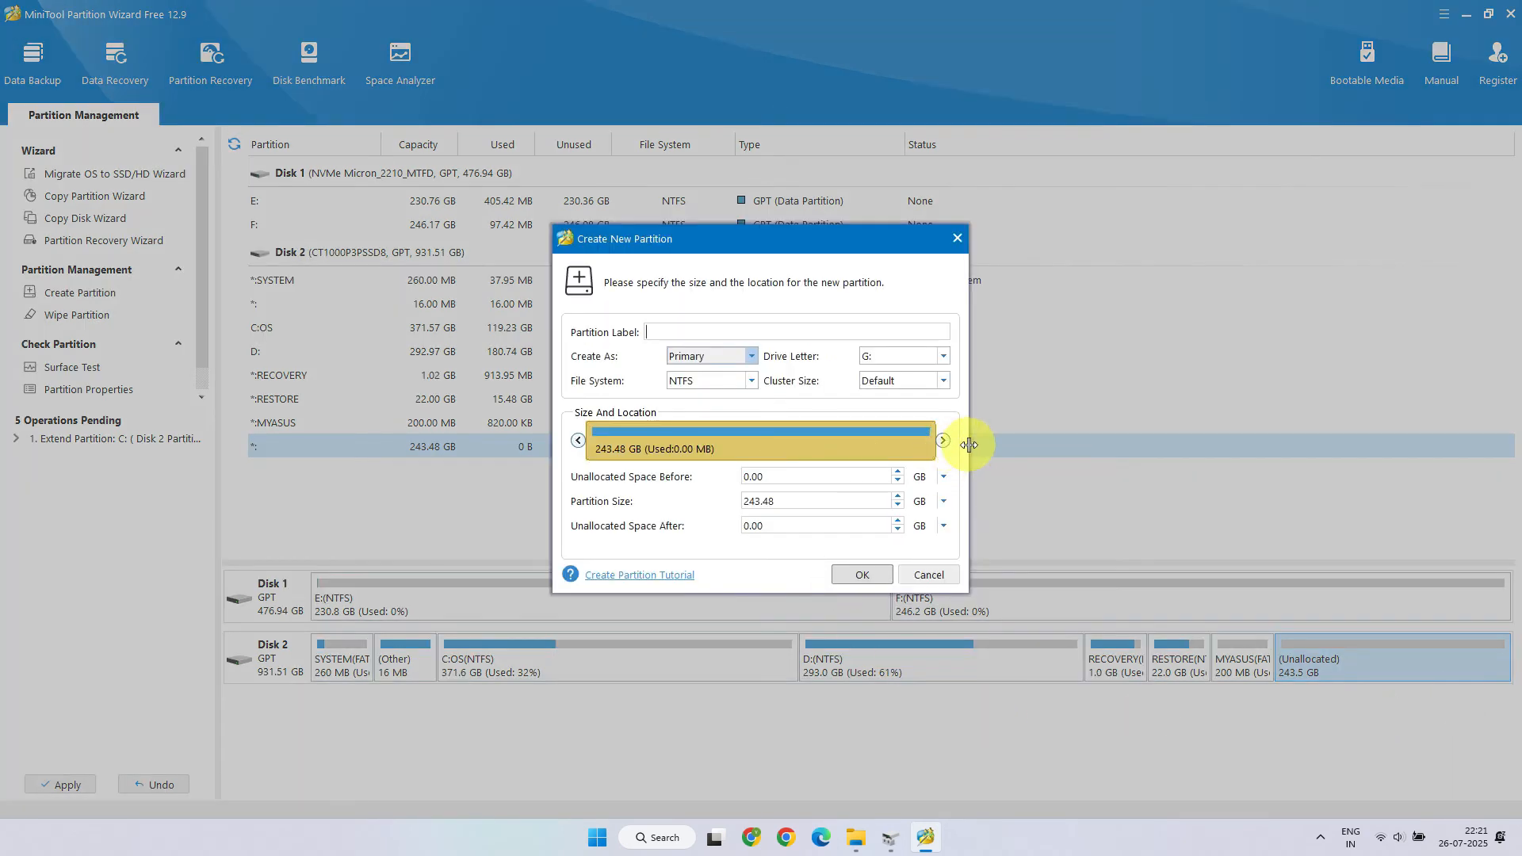
left_click_drag(960, 446, 1004, 451)
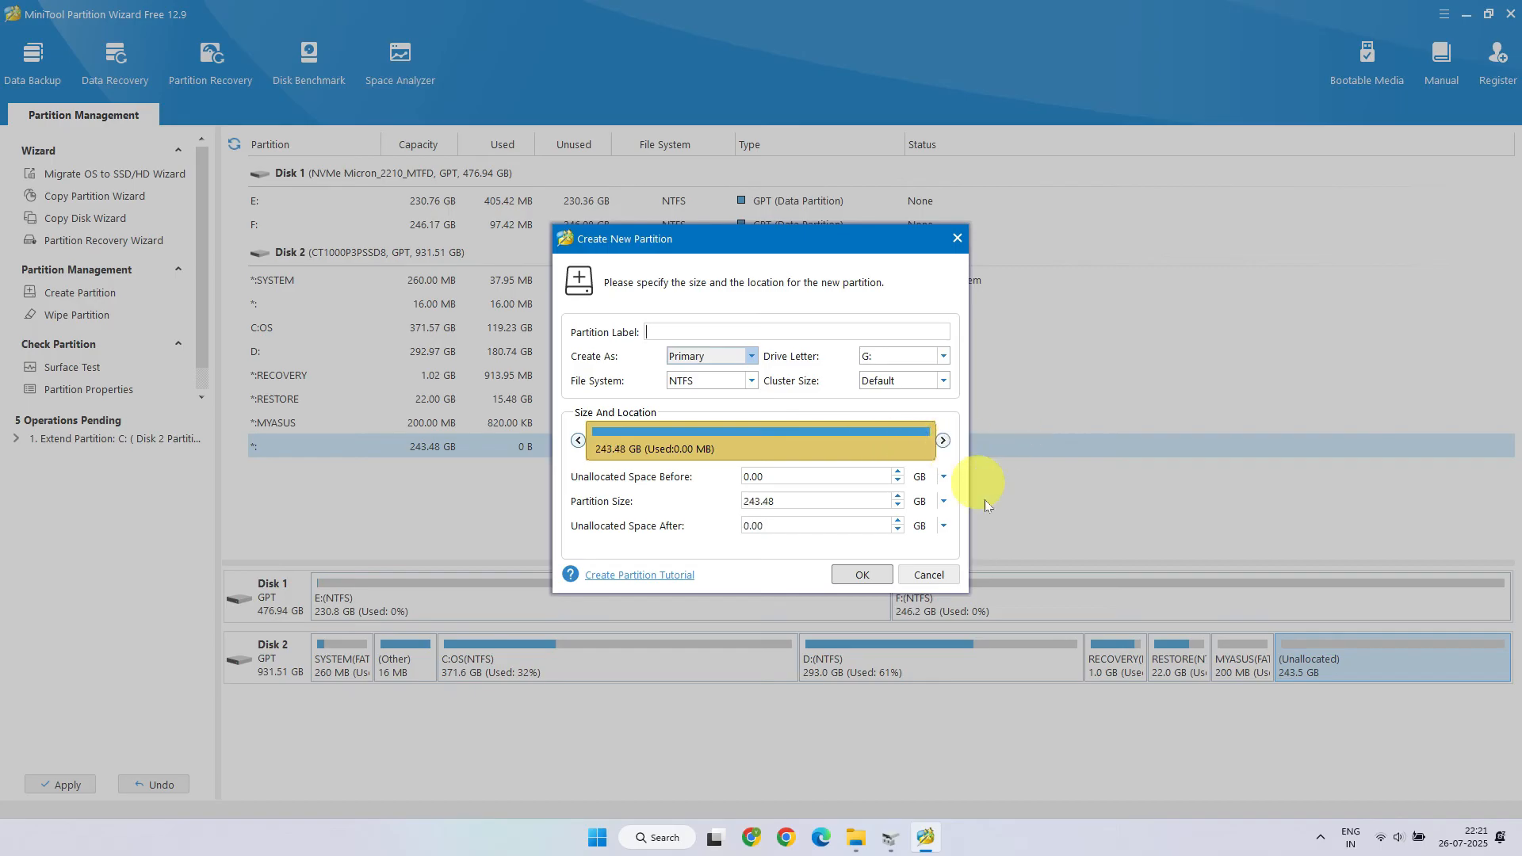
left_click(864, 578)
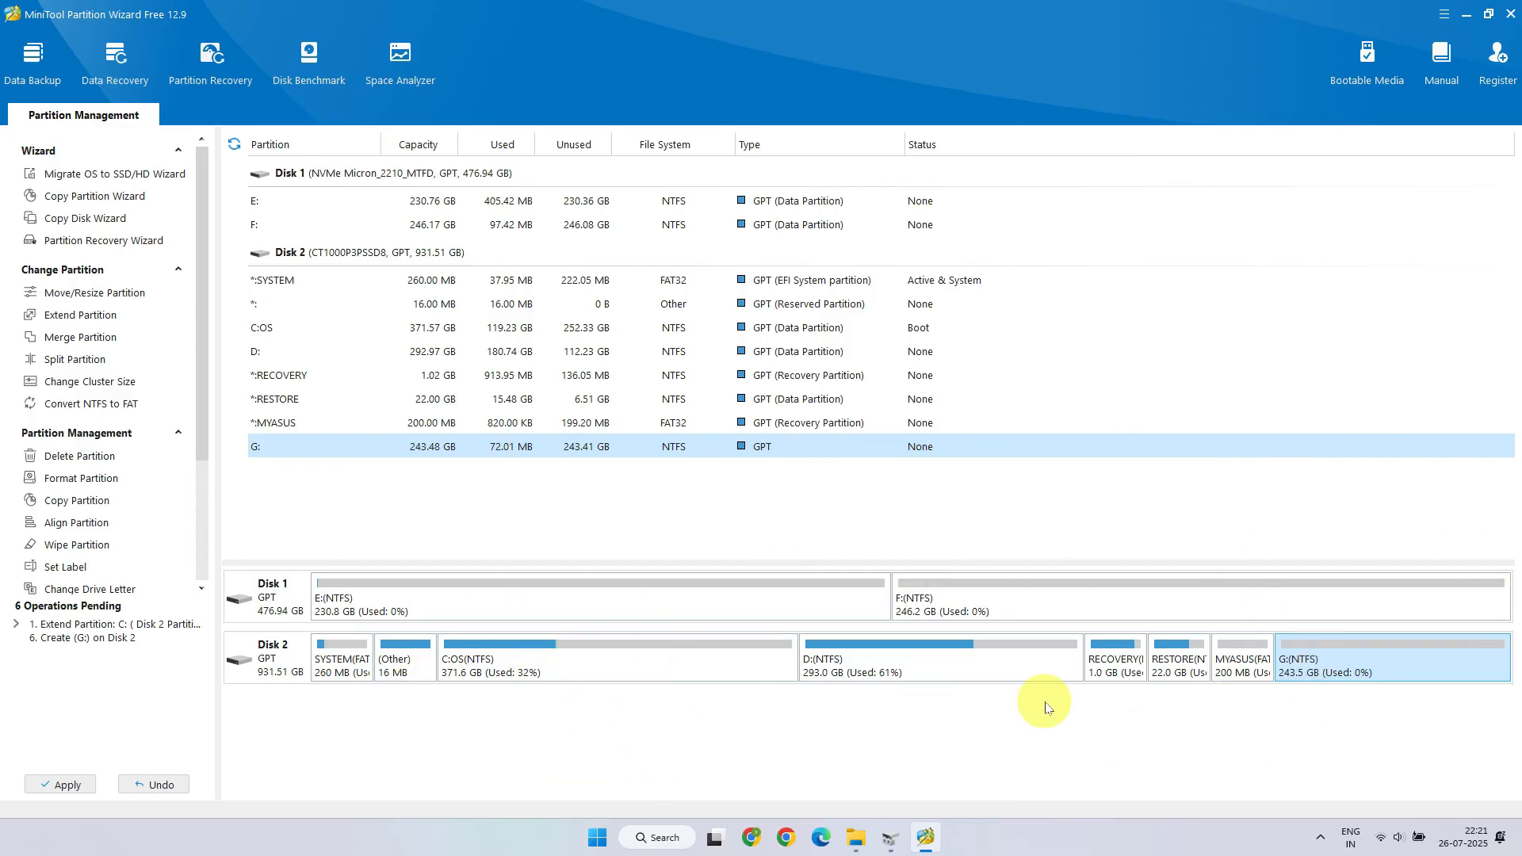
Step: Apply all pending partition operations and confirm
left_click(40, 783)
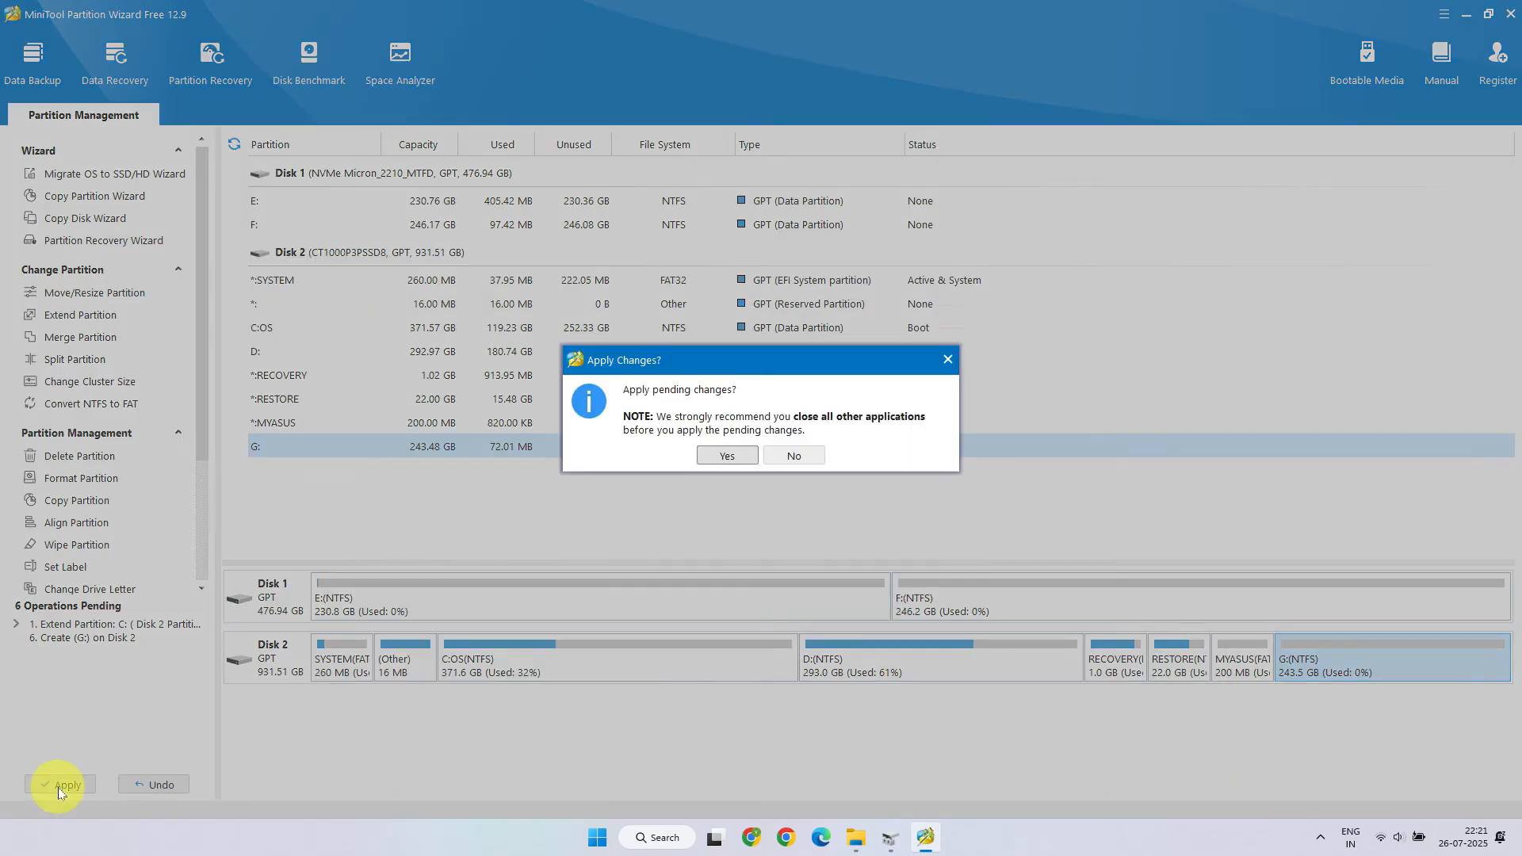
left_click(744, 464)
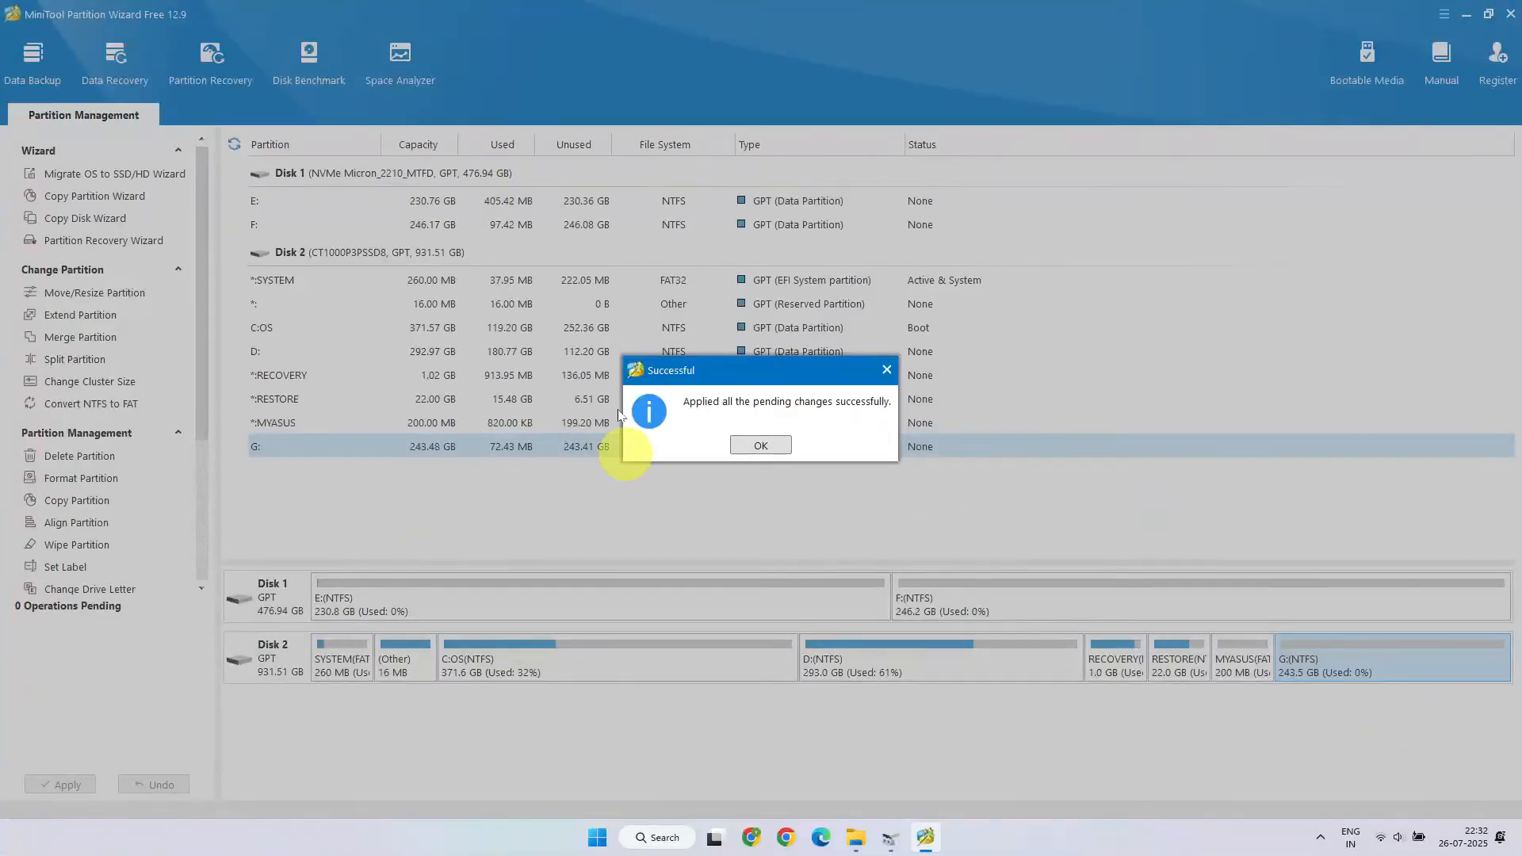
left_click(762, 445)
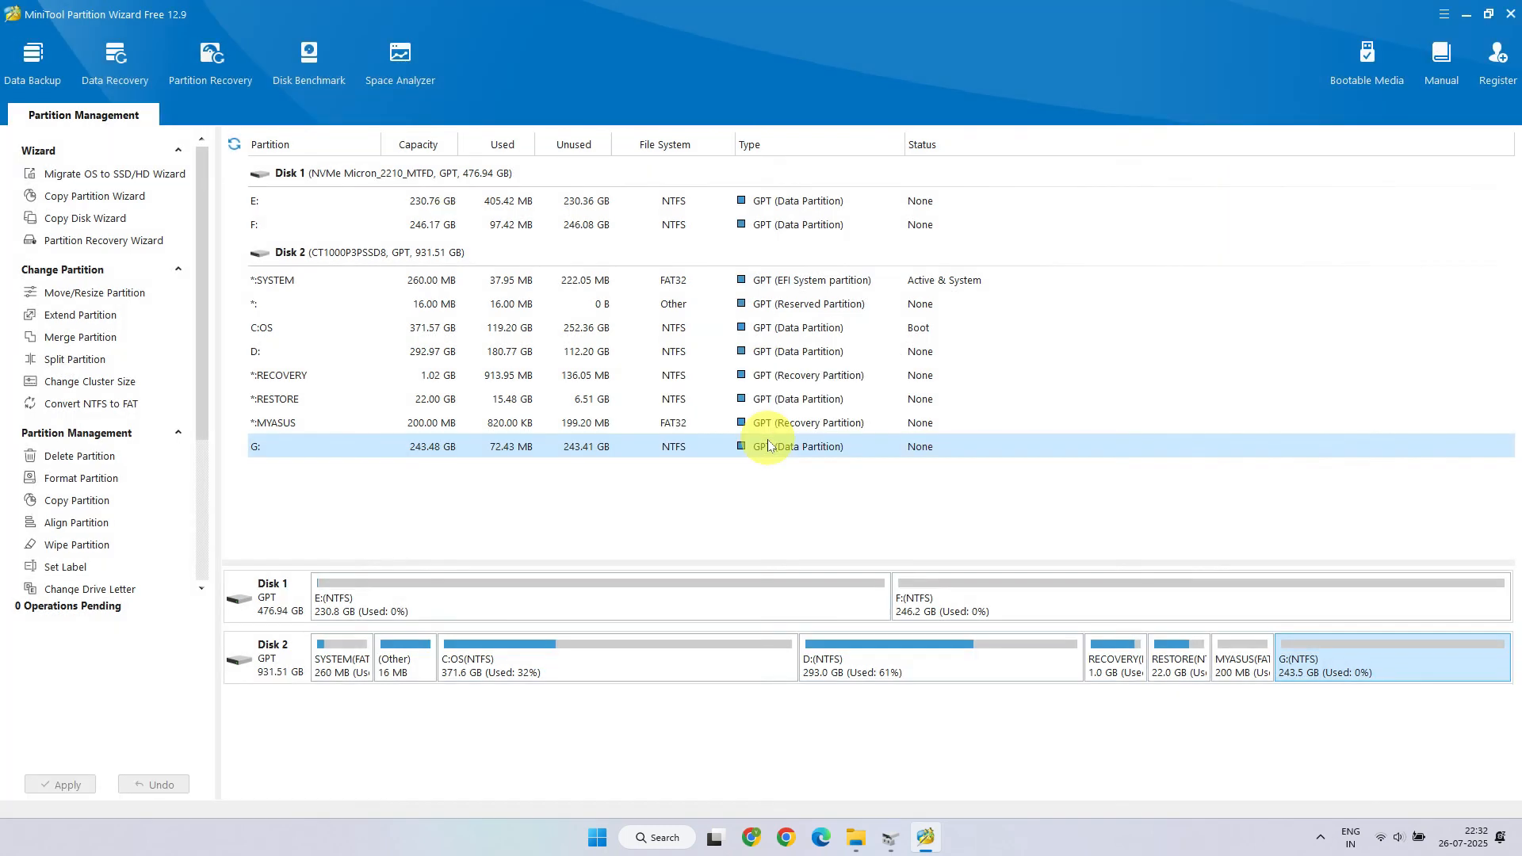
Step: Close Partition Wizard and review the resized C: and new G: drives in Disk Management and File Explorer
left_click(1511, 14)
left_click(738, 445)
mouse_move(911, 830)
left_click(997, 753)
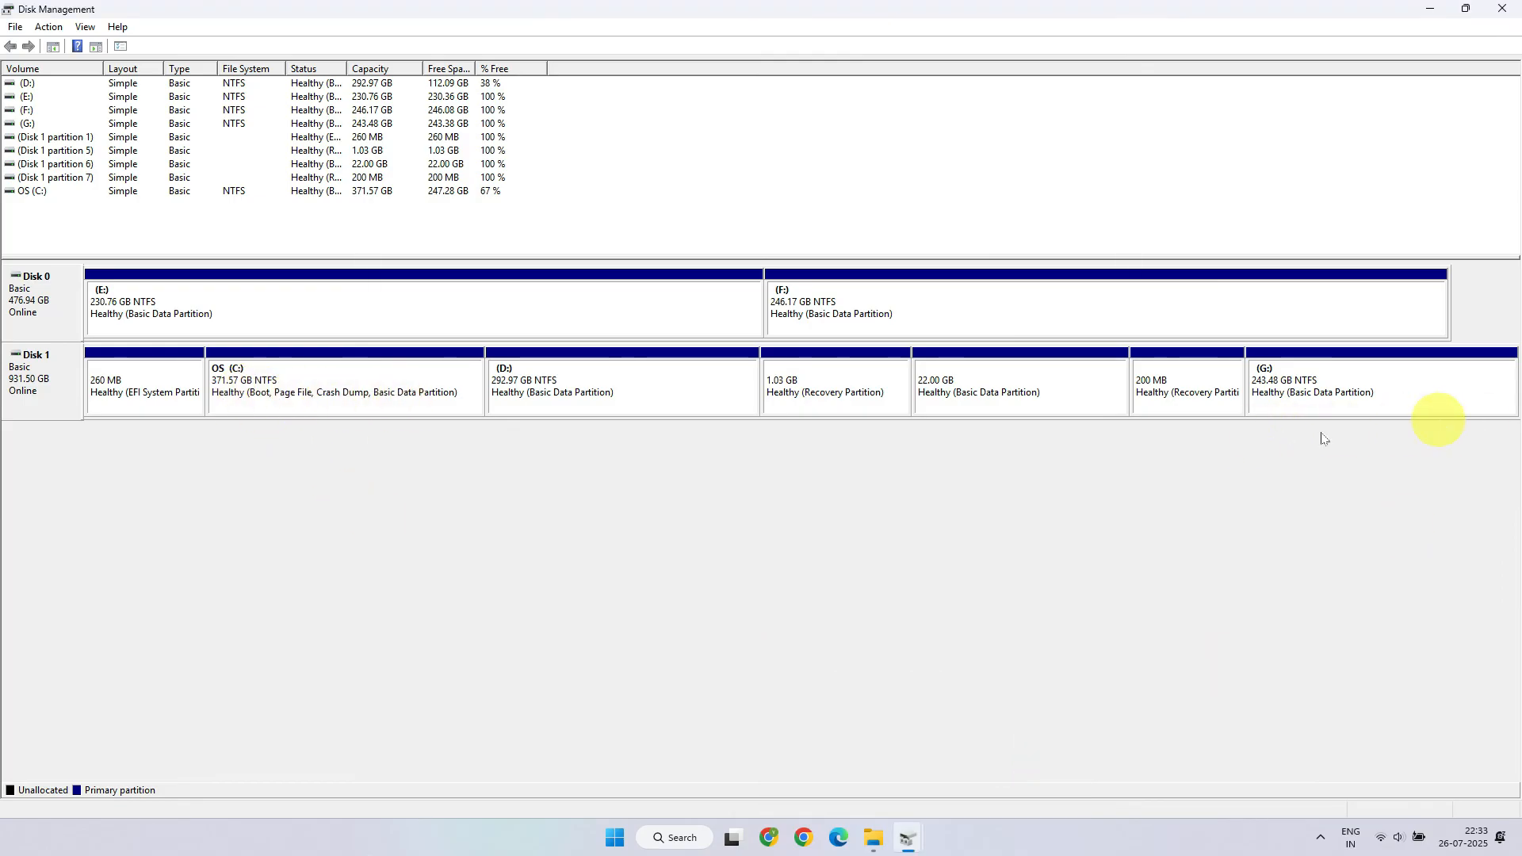
left_click(873, 836)
left_click(587, 384)
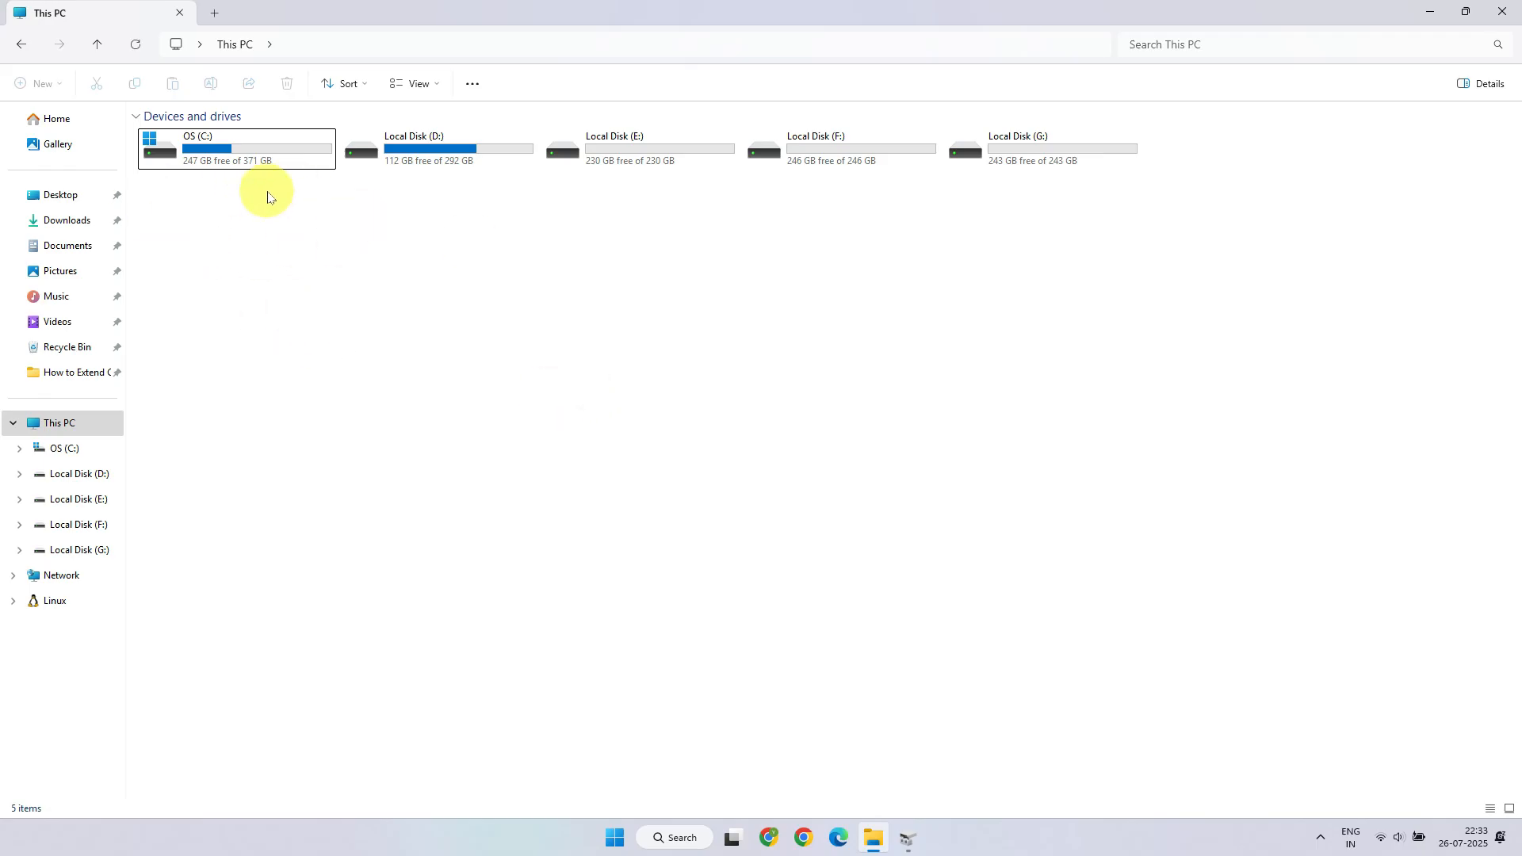